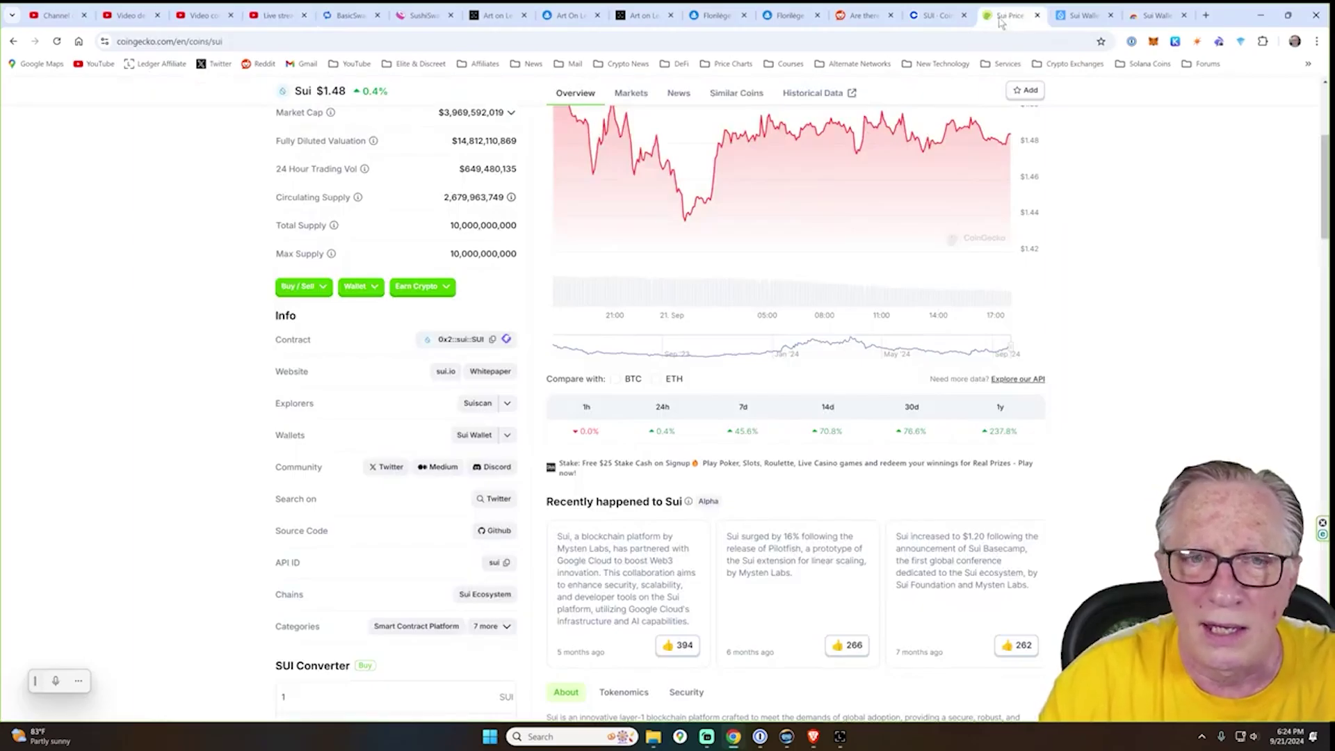
Step: Open sui.io in a new tab from CoinGecko's Sui page, keeping the Sui Price page in front
{"action": "scroll", "coordinate": [417, 438], "scroll_direction": "up", "scroll_amount": 1}
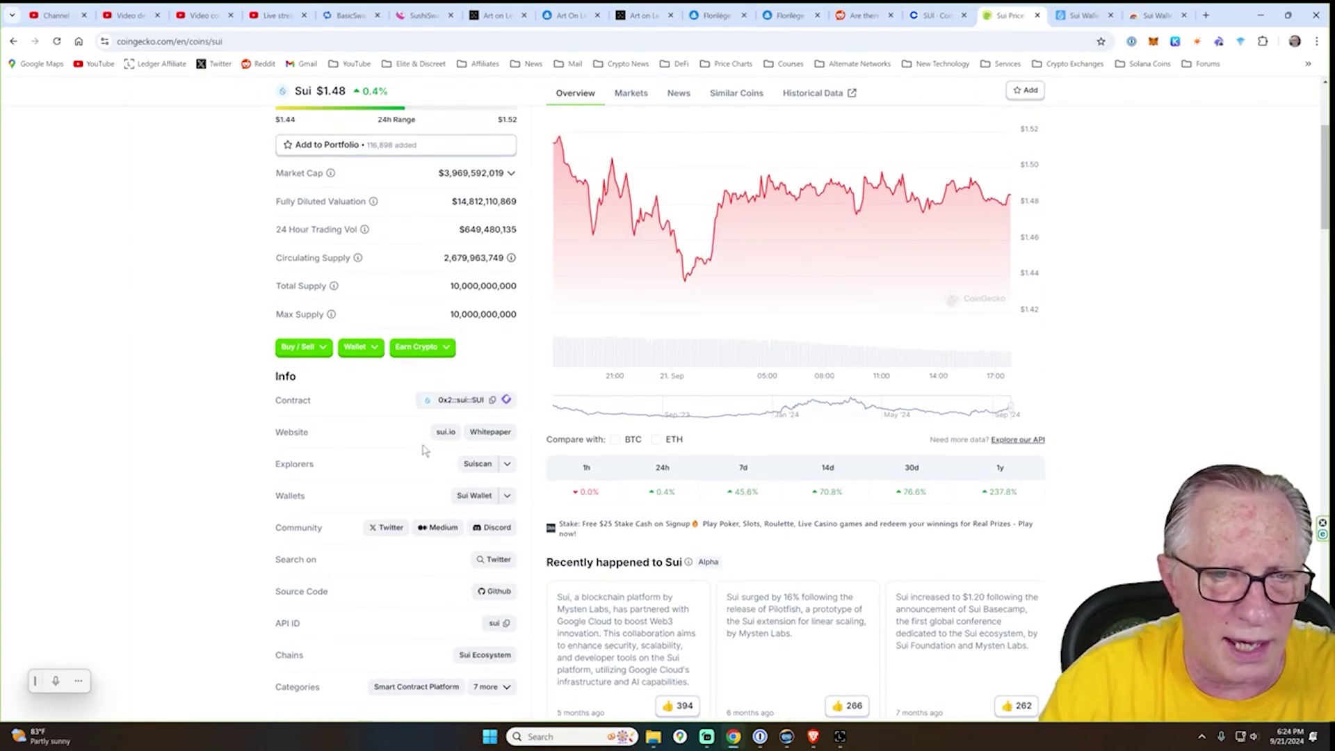
{"action": "left_click", "coordinate": [446, 432]}
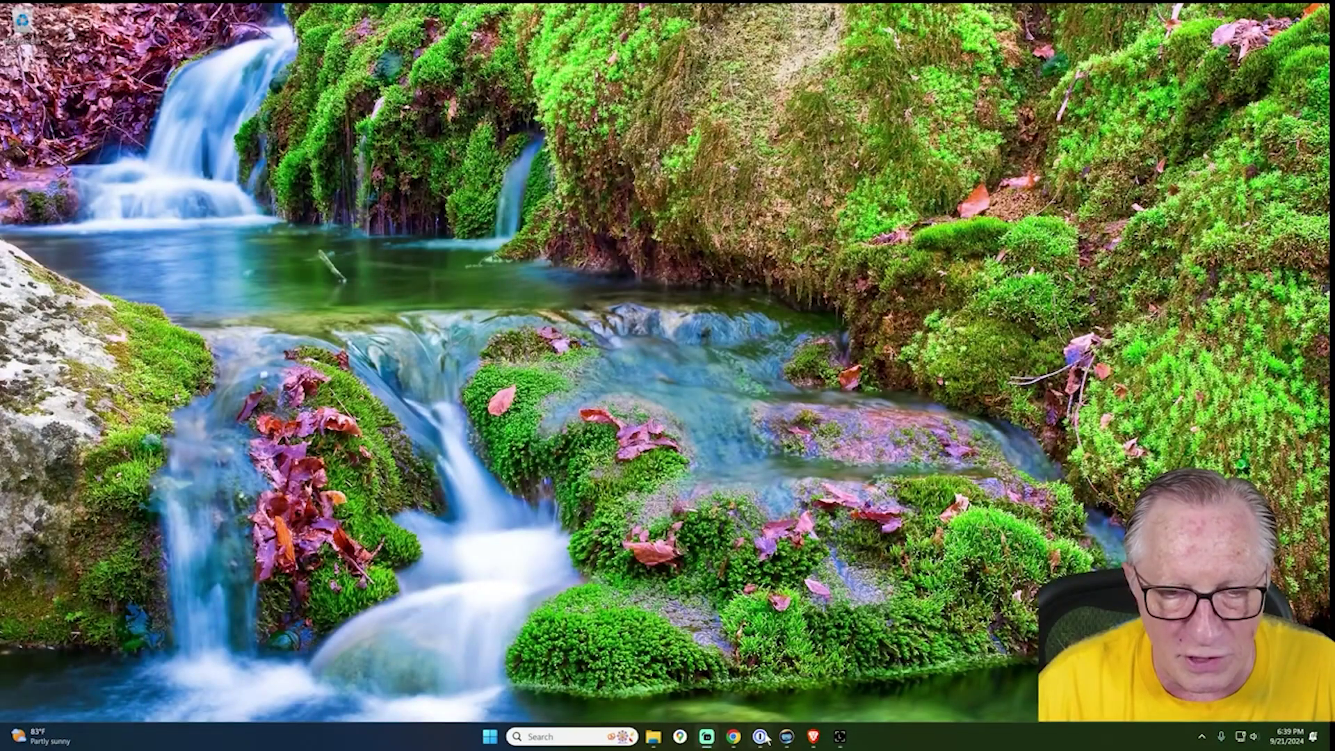
{"action": "mouse_move", "coordinate": [782, 739]}
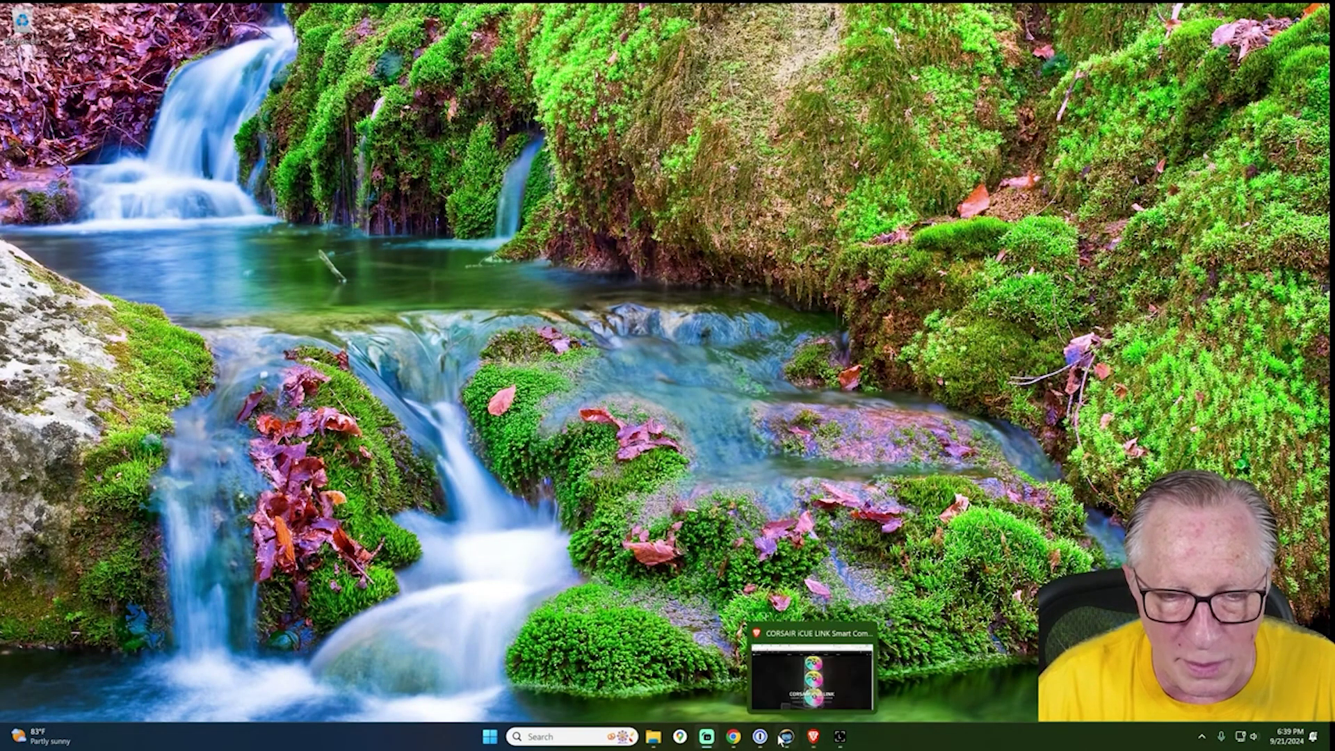
{"action": "left_click", "coordinate": [734, 675]}
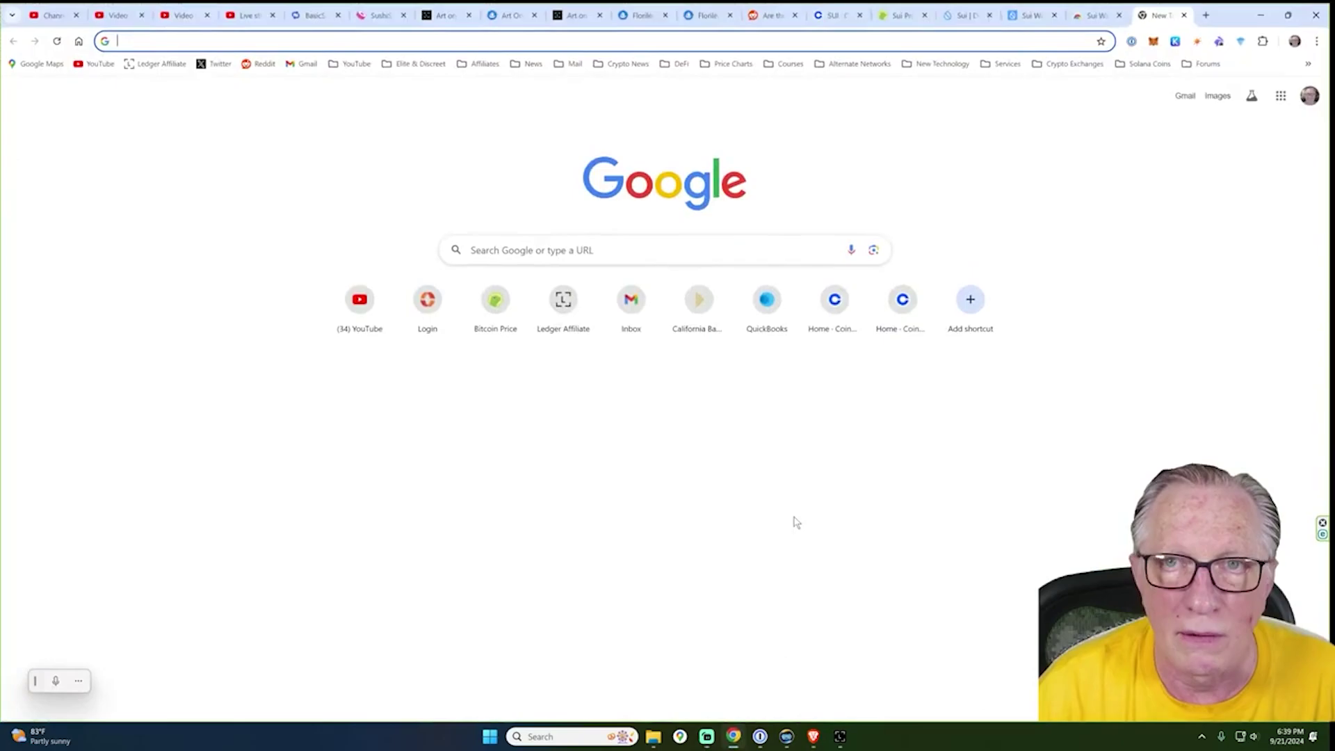
Step: Page CoinGecko's Sui Markets table forward to rows 21–30, then back to the first ten pairs
{"action": "left_click", "coordinate": [901, 15]}
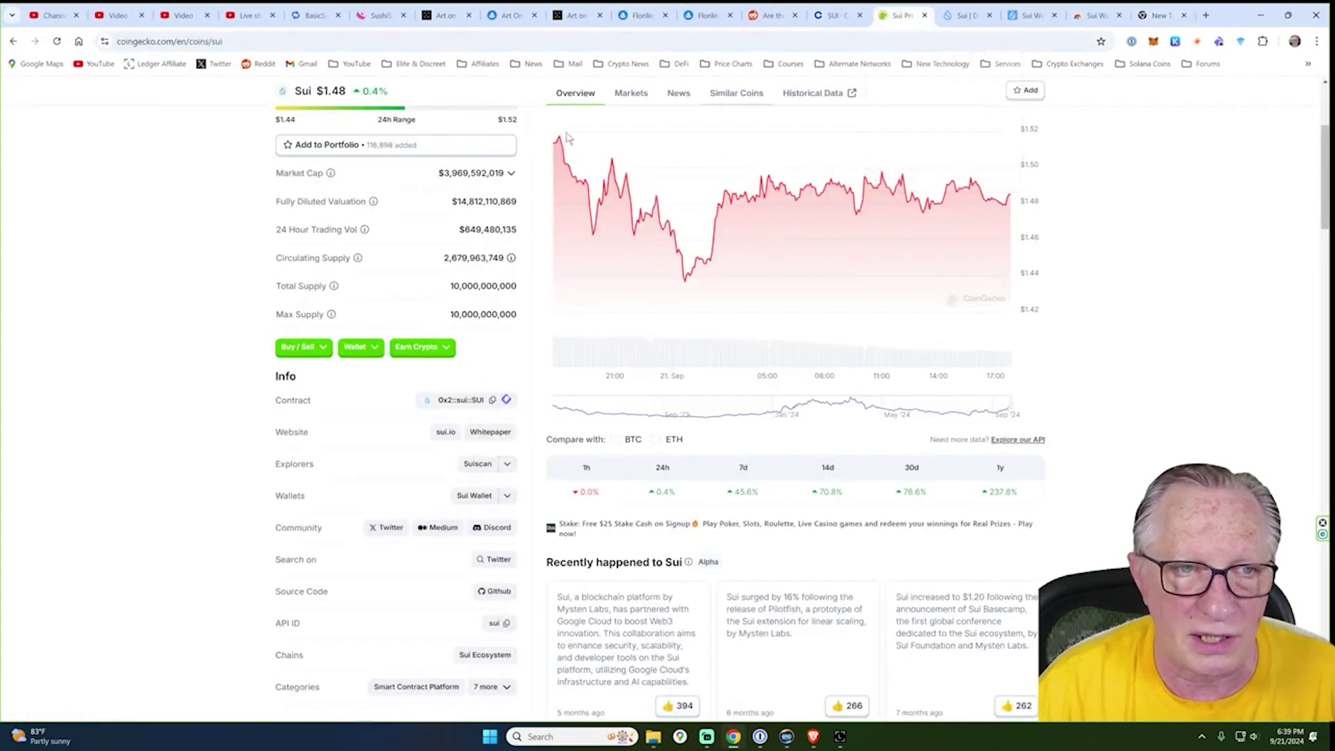
{"action": "scroll", "coordinate": [212, 402], "scroll_direction": "up", "scroll_amount": 4}
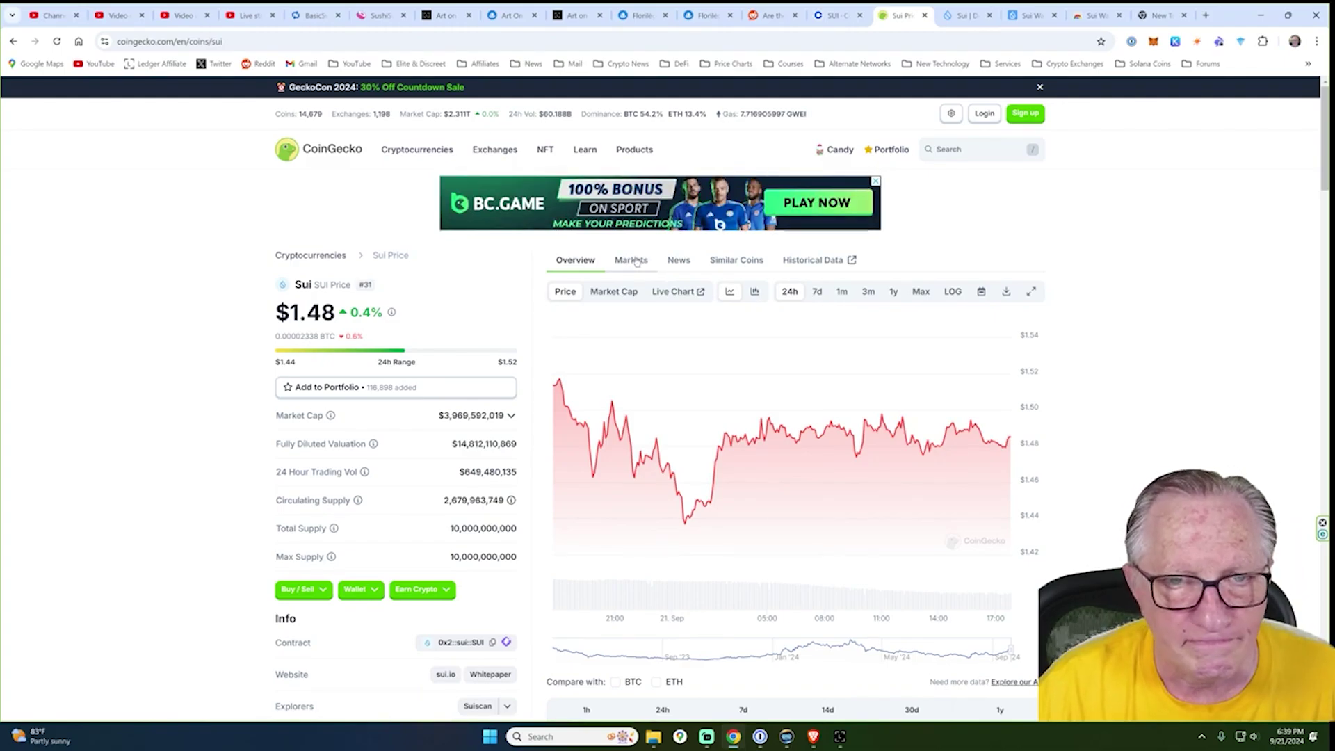
{"action": "scroll", "coordinate": [632, 268], "scroll_direction": "down", "scroll_amount": 10}
{"action": "scroll", "coordinate": [632, 267], "scroll_direction": "down", "scroll_amount": 10}
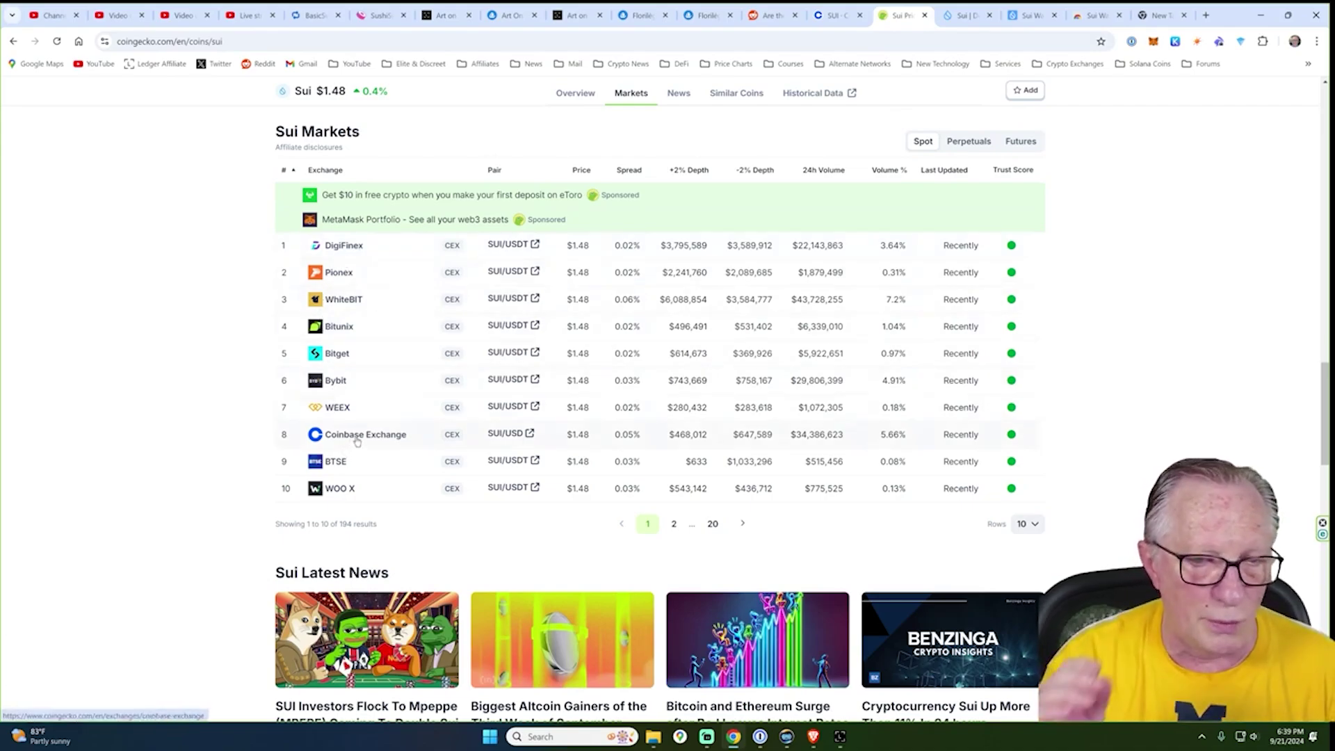
{"action": "left_click", "coordinate": [741, 525]}
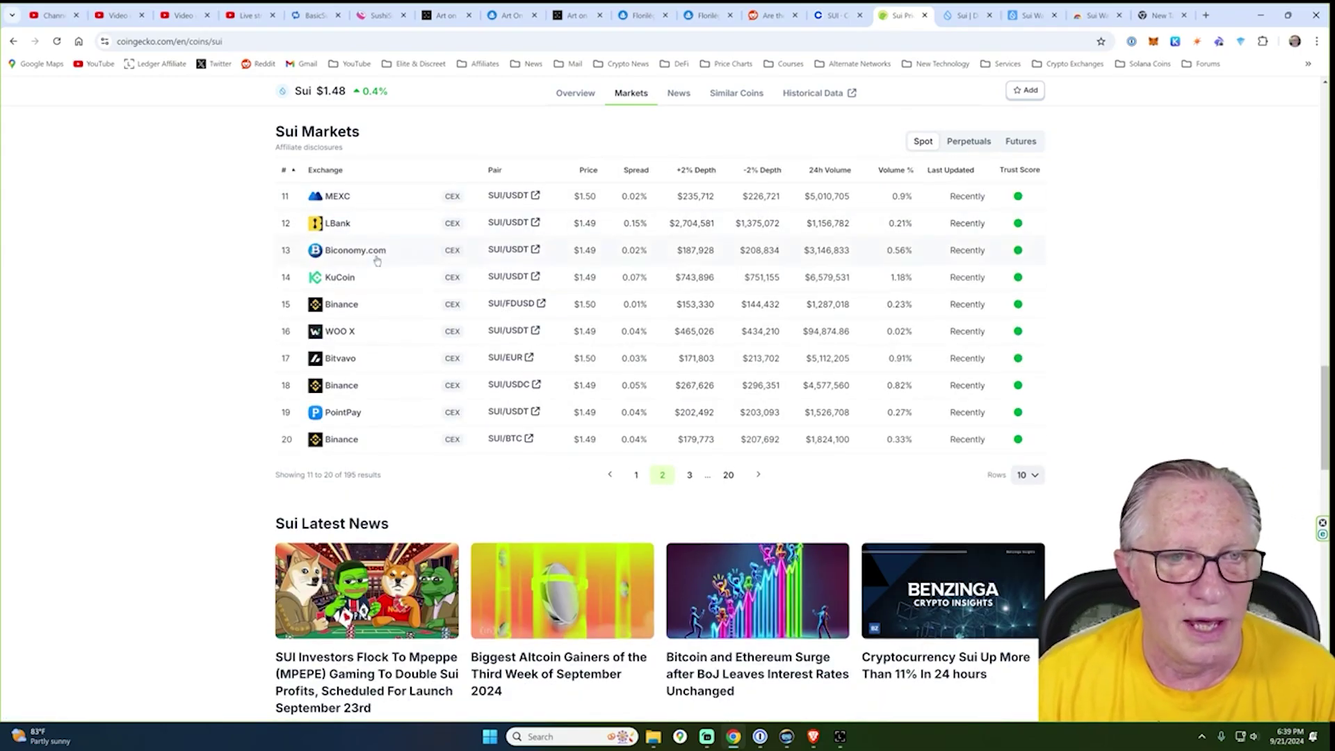
{"action": "left_click", "coordinate": [762, 479]}
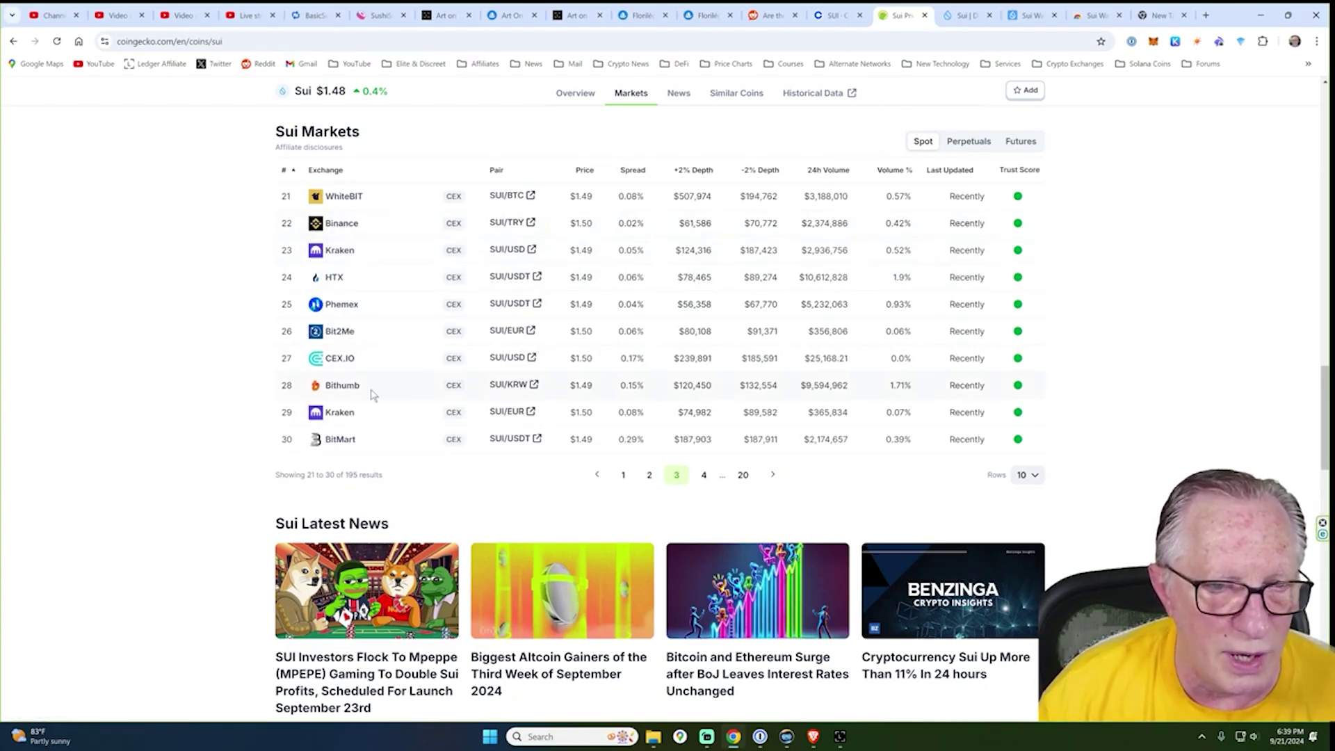
{"action": "left_click", "coordinate": [596, 475]}
{"action": "left_click", "coordinate": [610, 477]}
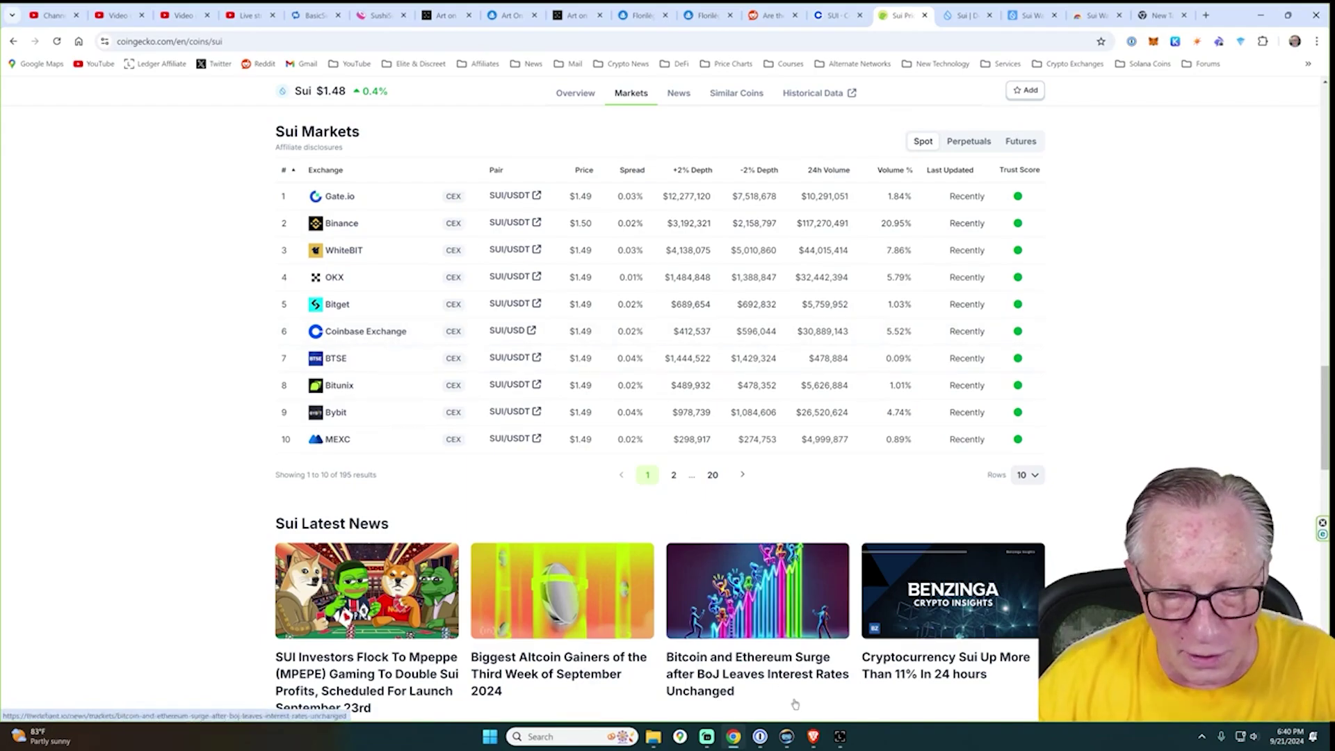
Step: Search Ledger Live's Add account asset list for 'sui', find only Salmonation (SUI), then return to Chrome
{"action": "left_click", "coordinate": [839, 737]}
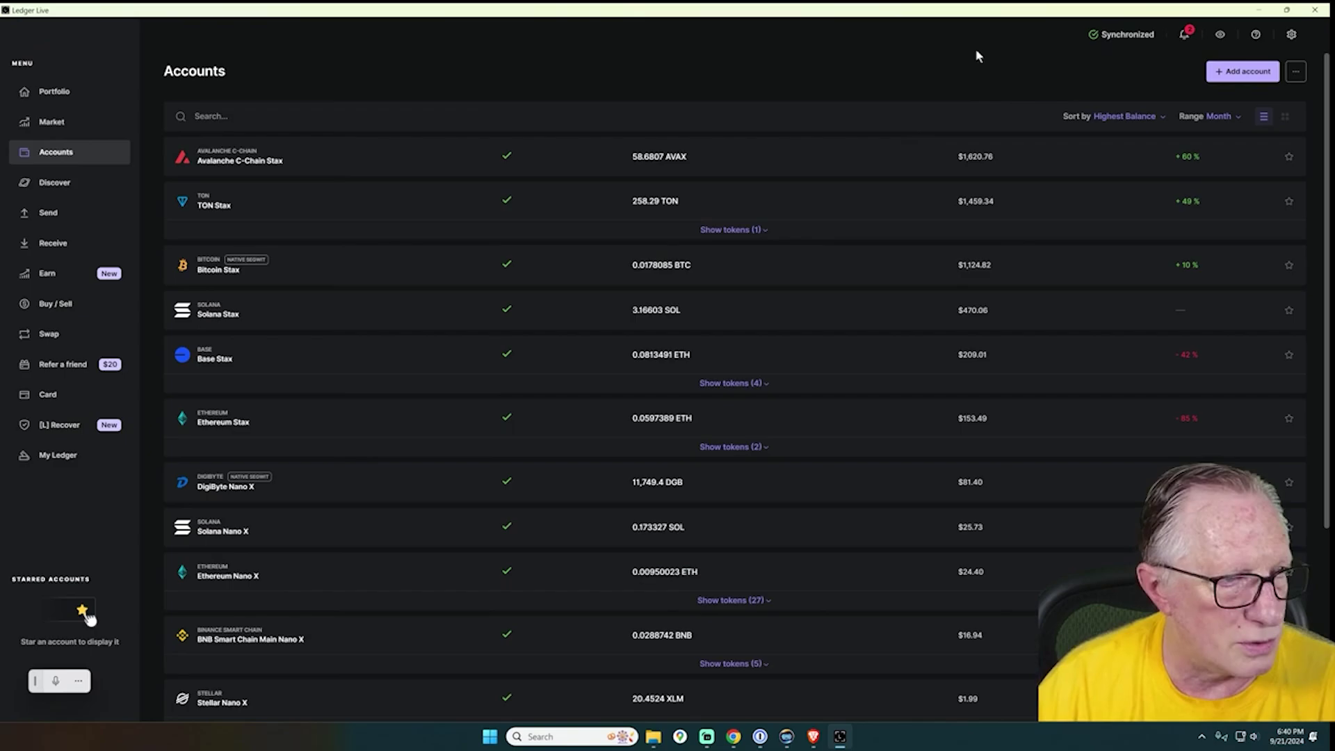
{"action": "left_click", "coordinate": [1235, 75]}
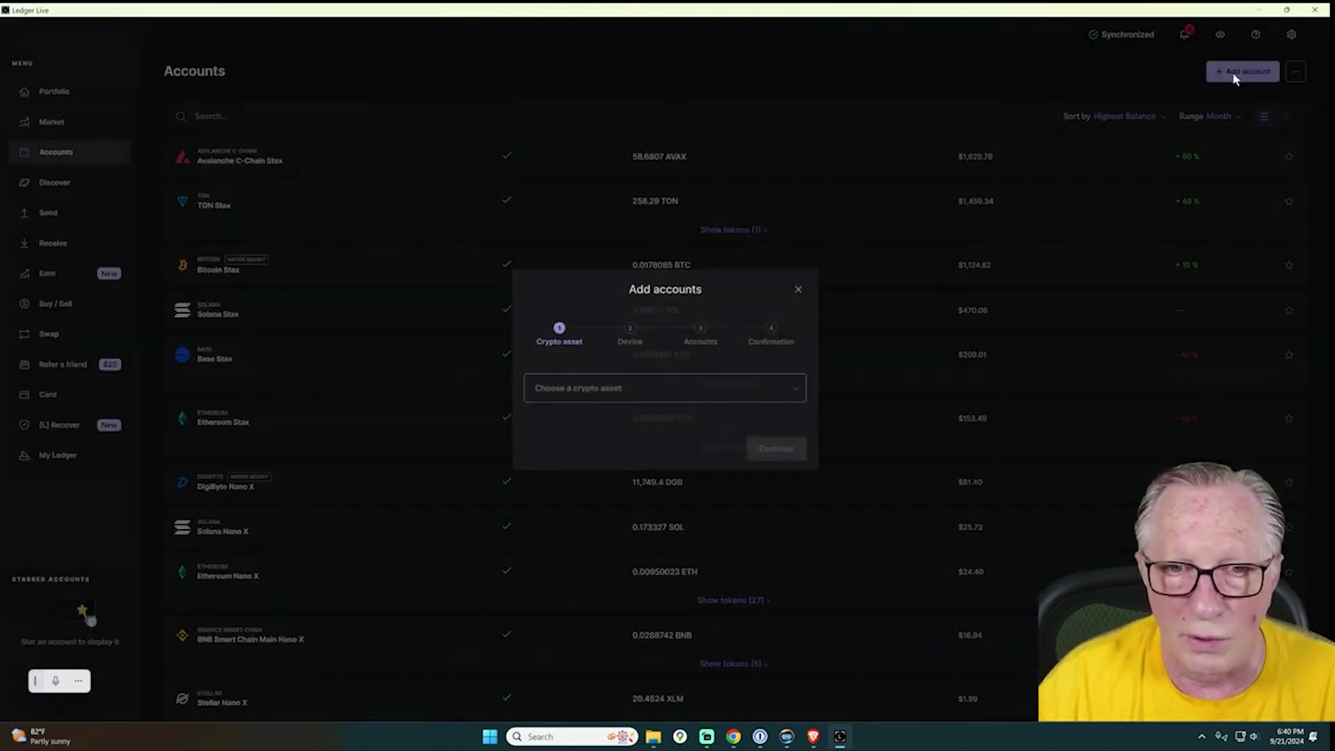
{"action": "left_click", "coordinate": [624, 385]}
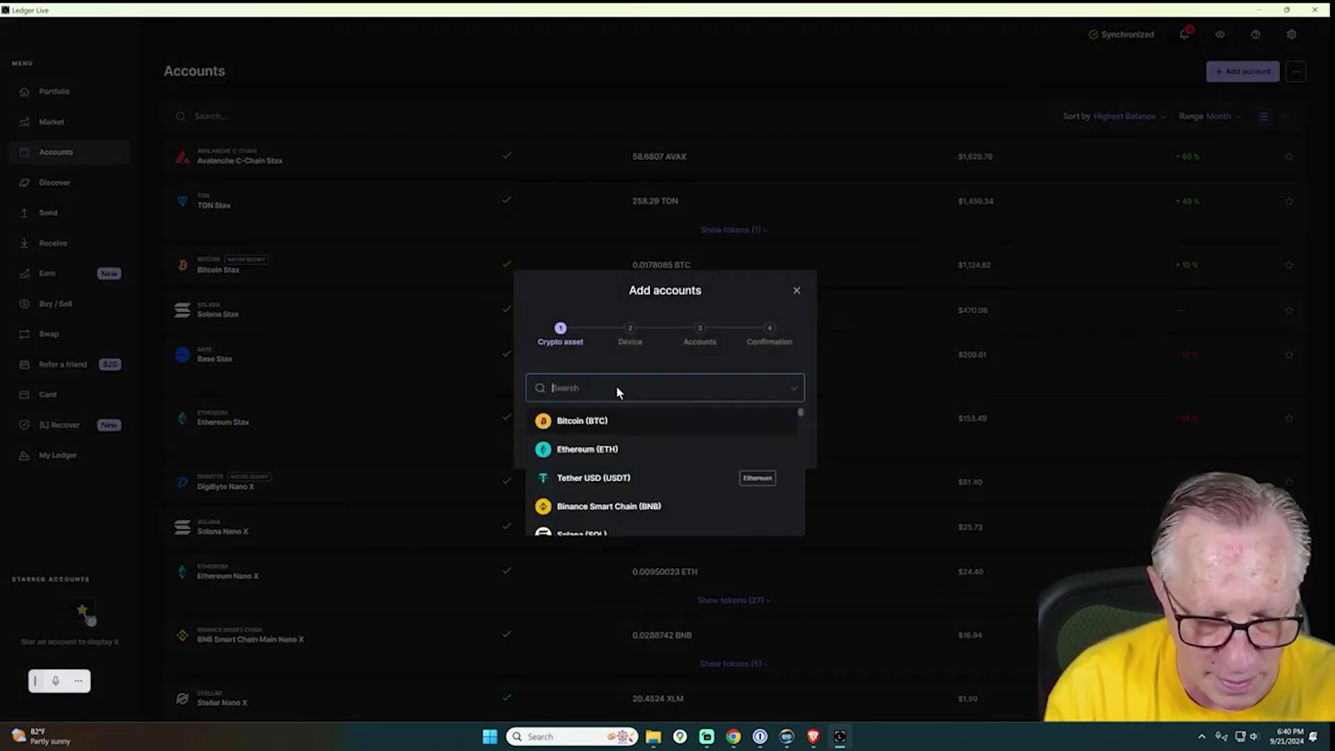
{"action": "type", "text": "sui"}
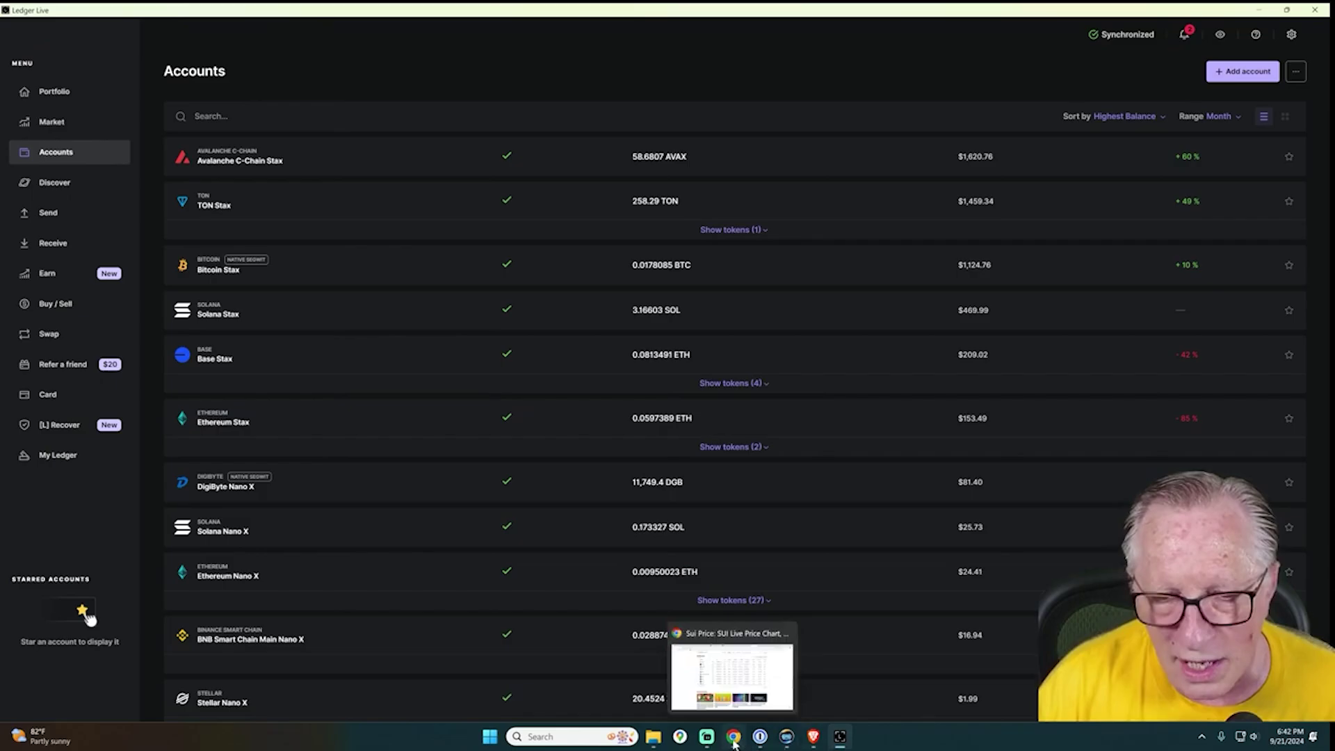
{"action": "left_click", "coordinate": [734, 736]}
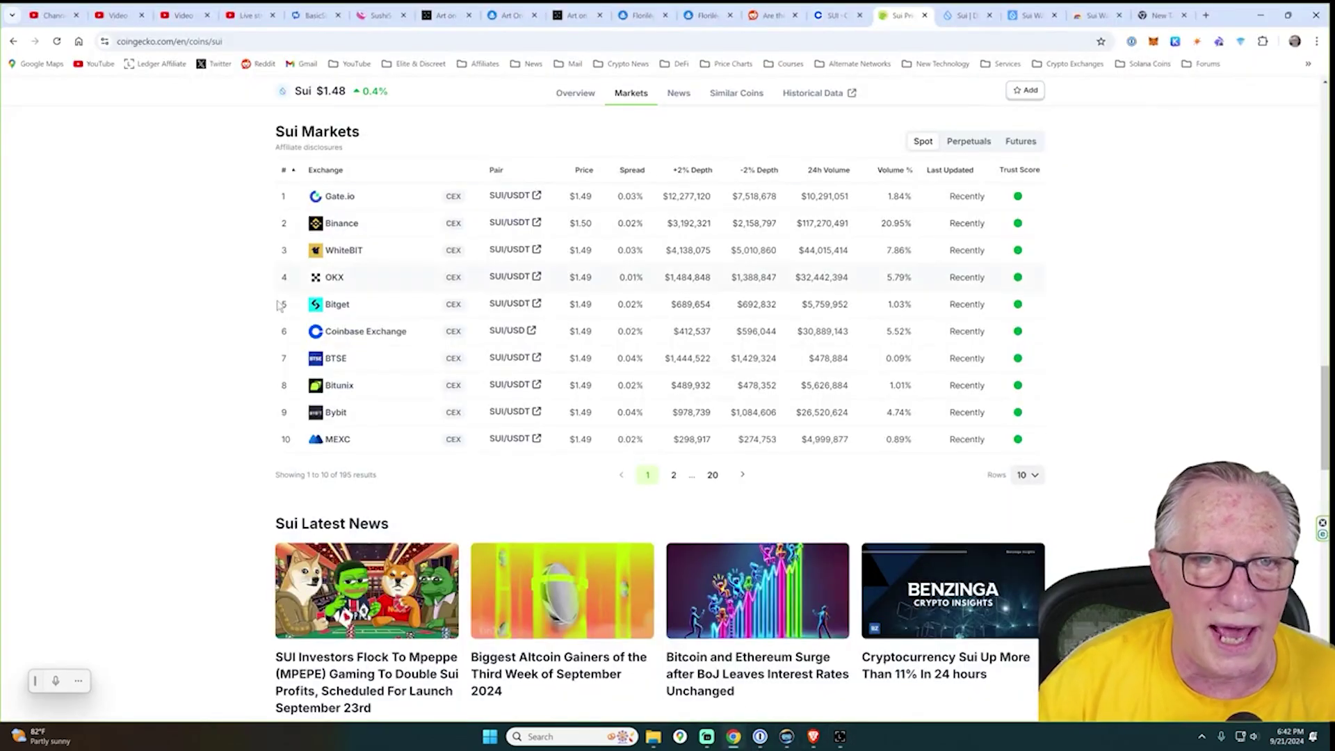
Step: Open suiwallet.com from CoinGecko's Sui Wallets link in a new tab, then view the sui.io tab
{"action": "scroll", "coordinate": [278, 306], "scroll_direction": "up", "scroll_amount": 13}
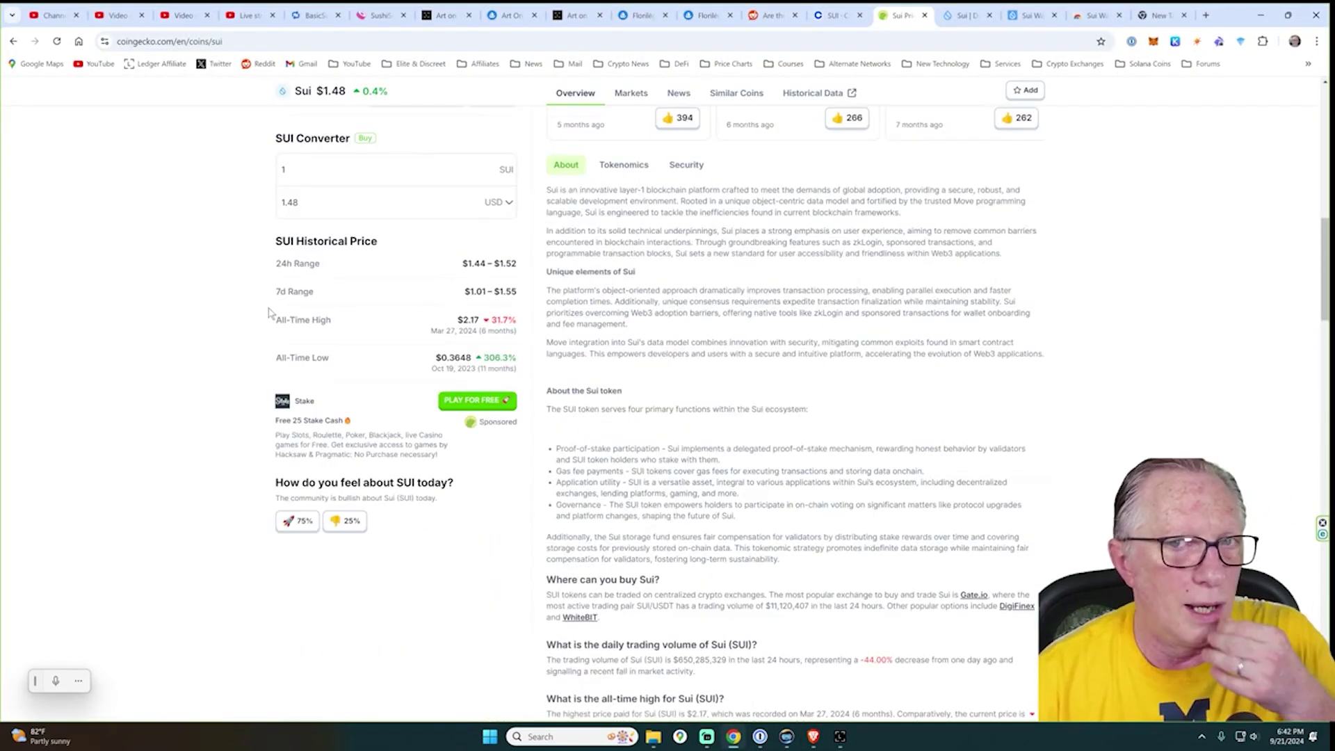
{"action": "left_click", "coordinate": [577, 93]}
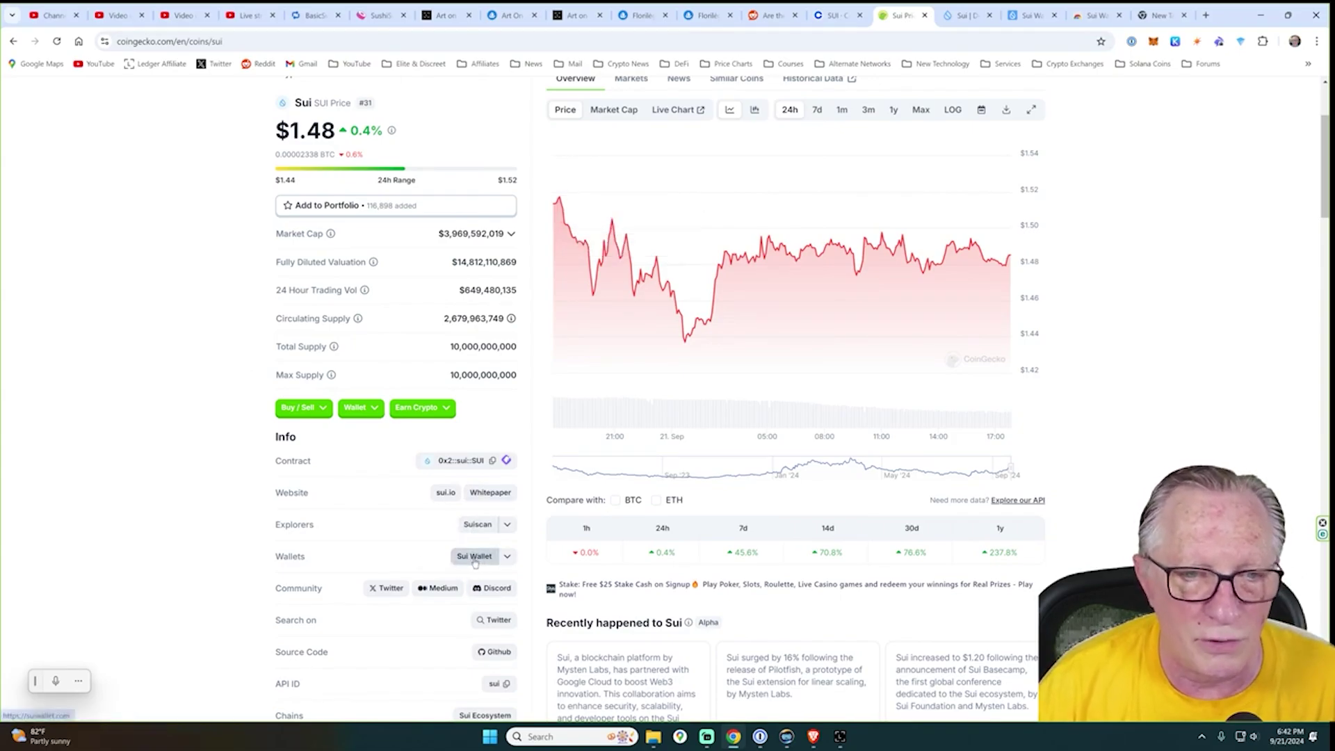
{"action": "left_click", "coordinate": [475, 558]}
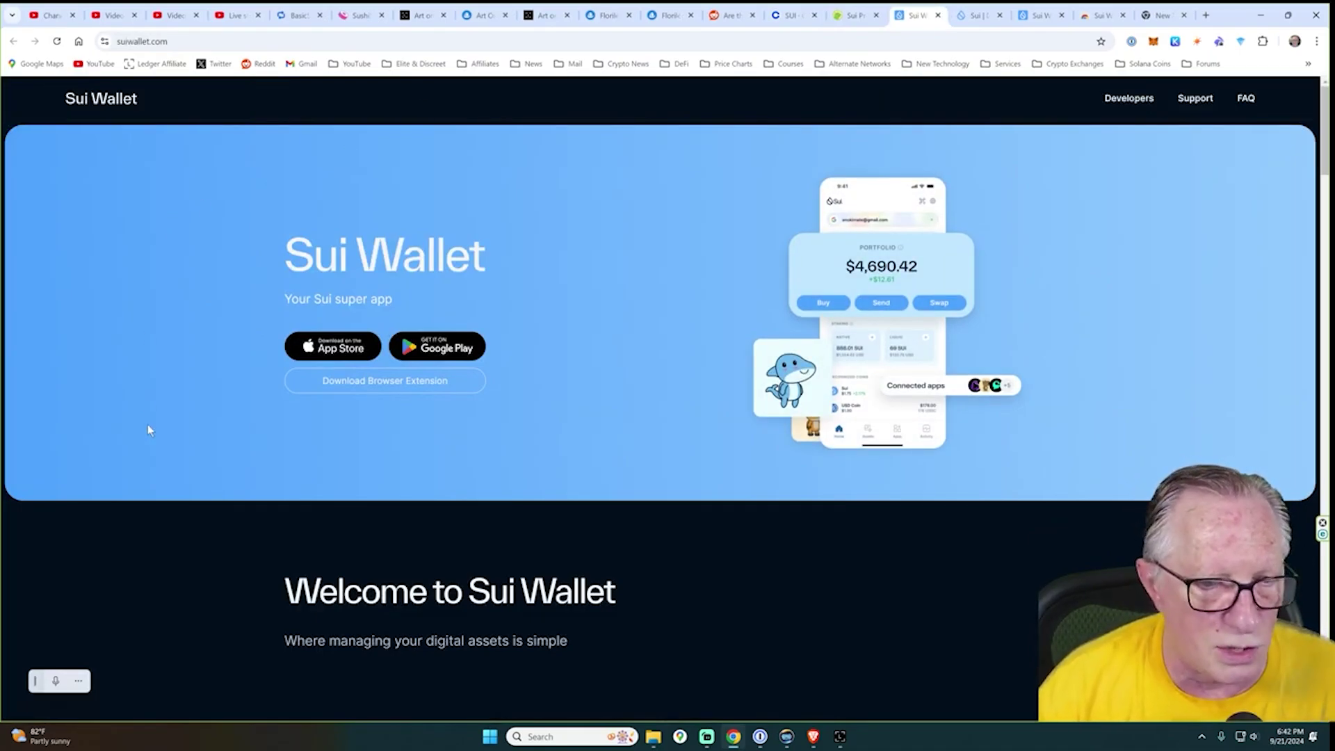
{"action": "scroll", "coordinate": [151, 427], "scroll_direction": "down", "scroll_amount": 2}
{"action": "scroll", "coordinate": [154, 431], "scroll_direction": "down", "scroll_amount": 3}
{"action": "scroll", "coordinate": [155, 435], "scroll_direction": "up", "scroll_amount": 3}
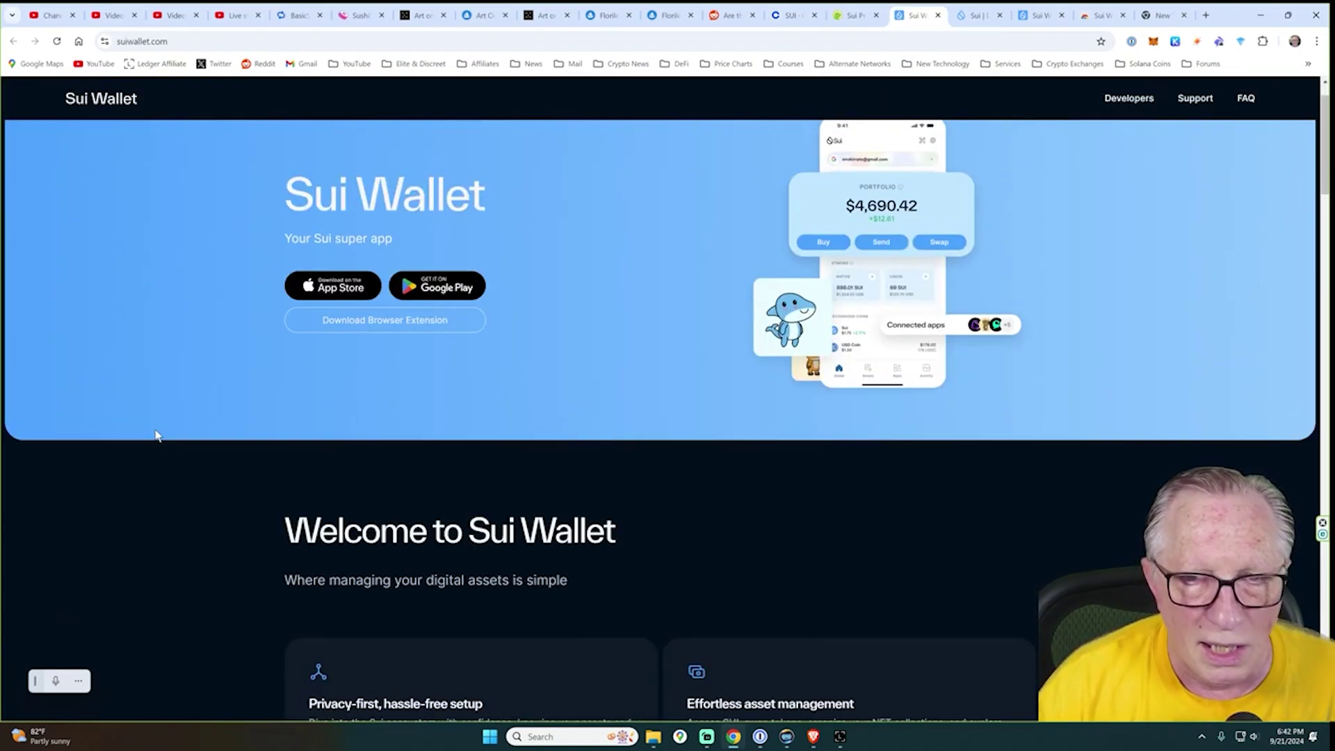
{"action": "scroll", "coordinate": [157, 435], "scroll_direction": "up", "scroll_amount": 1}
{"action": "left_click", "coordinate": [977, 15]}
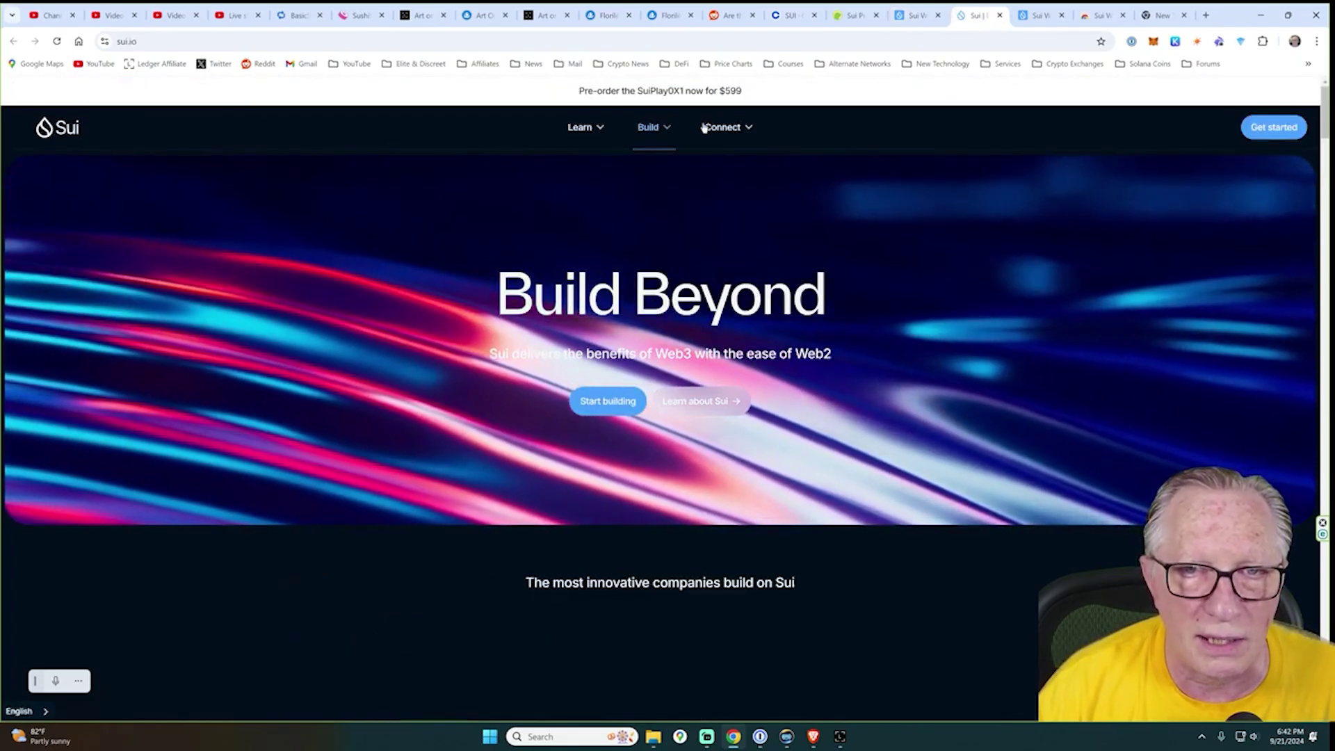
Step: Browse the Connect, Learn and Build menus in sui.io's top navigation
{"action": "left_click", "coordinate": [725, 130]}
{"action": "left_click", "coordinate": [579, 128]}
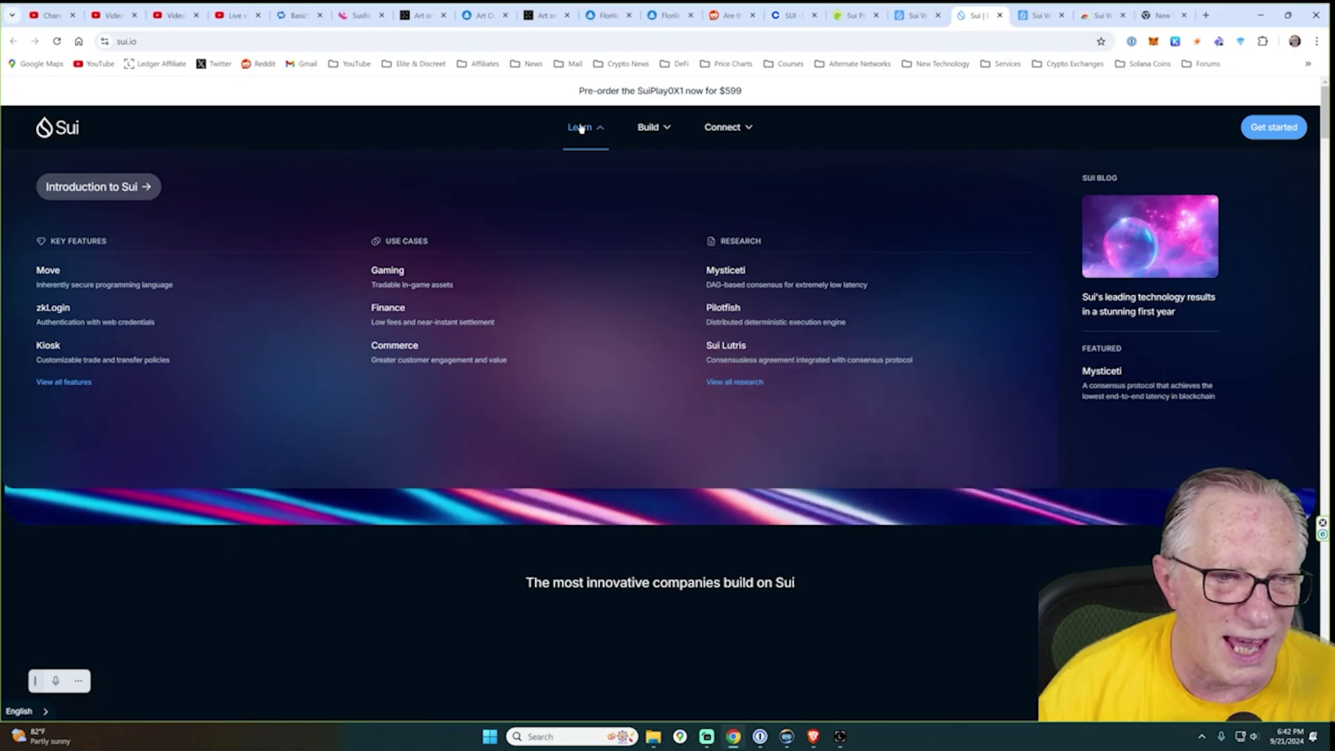
{"action": "left_click", "coordinate": [650, 130]}
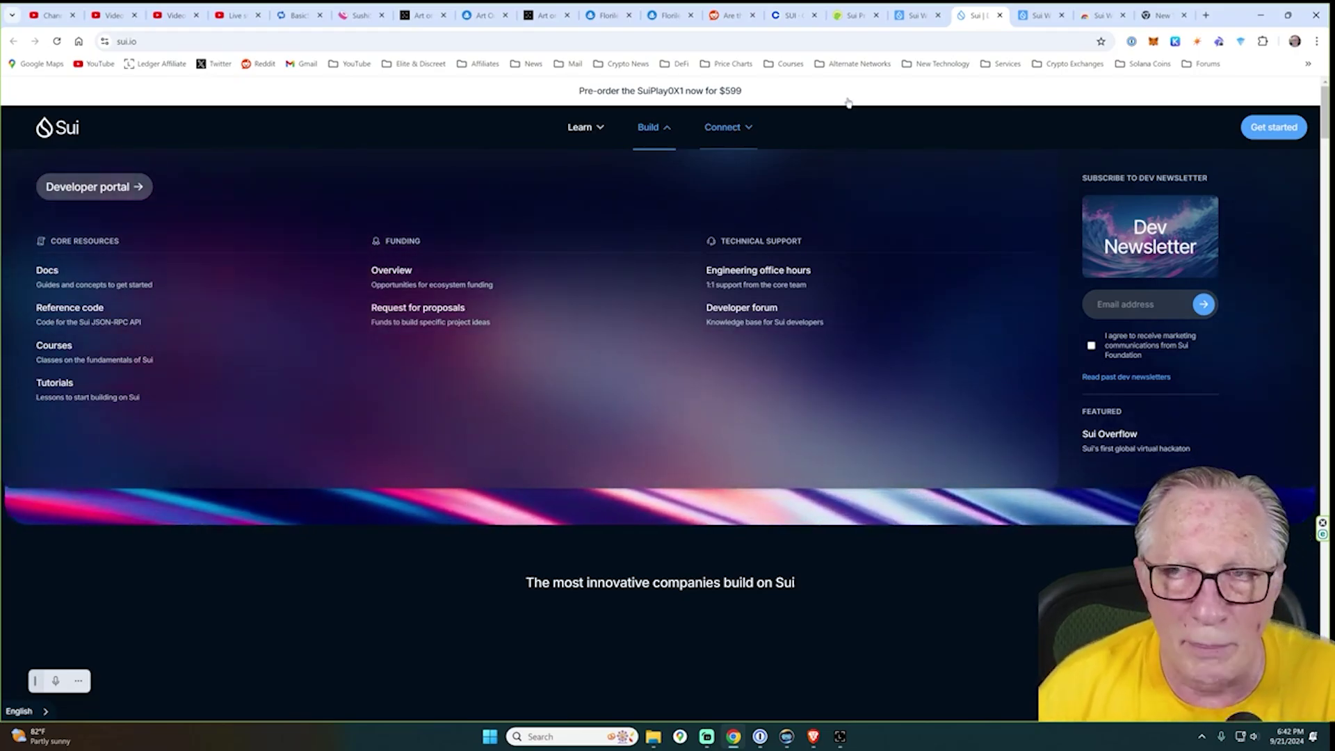
Step: Search Google for 'sui wallets' in the blank new tab
{"action": "left_click", "coordinate": [1162, 15]}
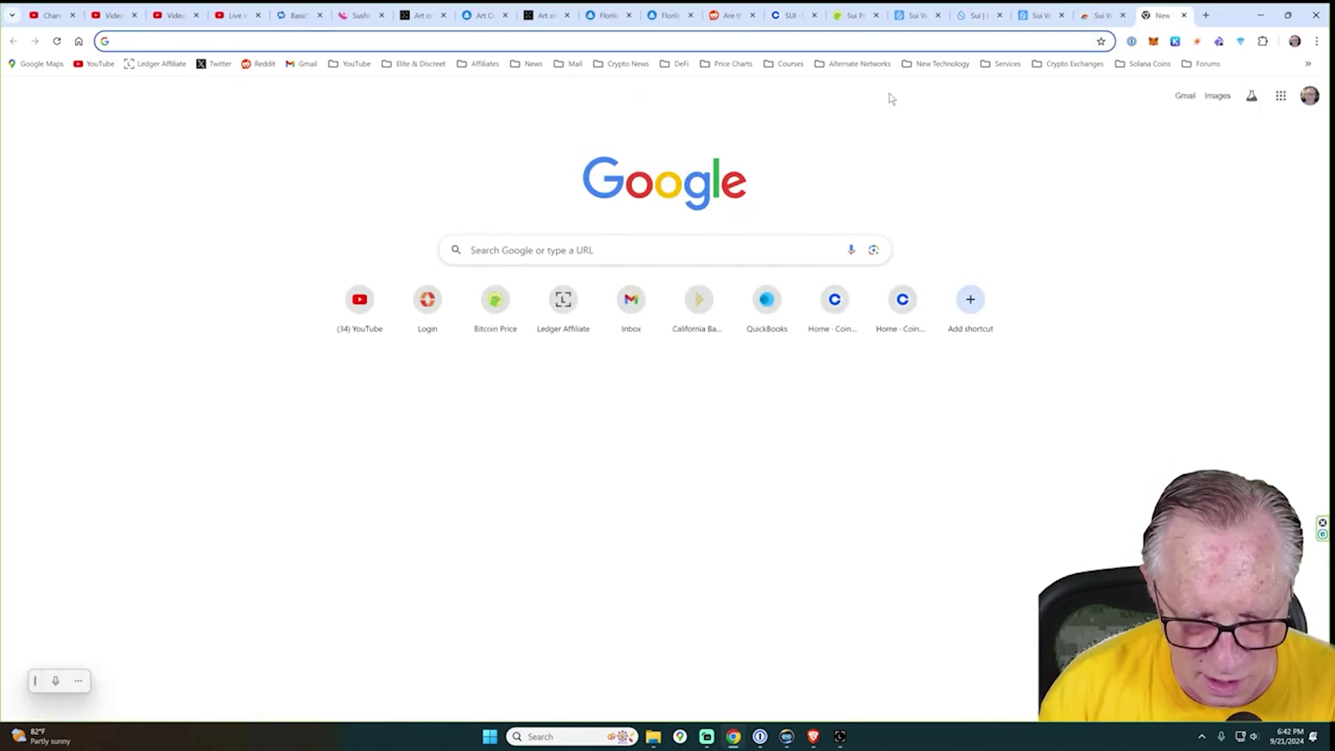
{"action": "type", "text": "sui wallets"}
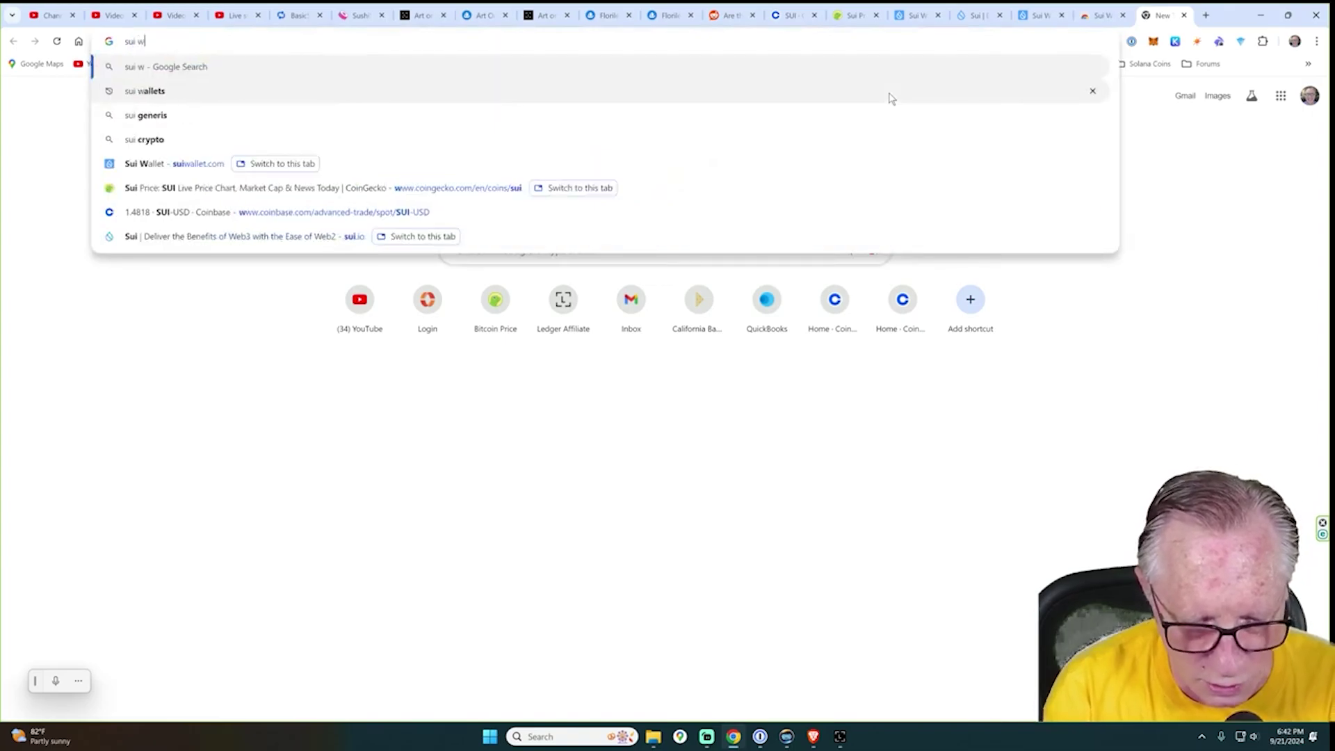
{"action": "key", "text": "Return"}
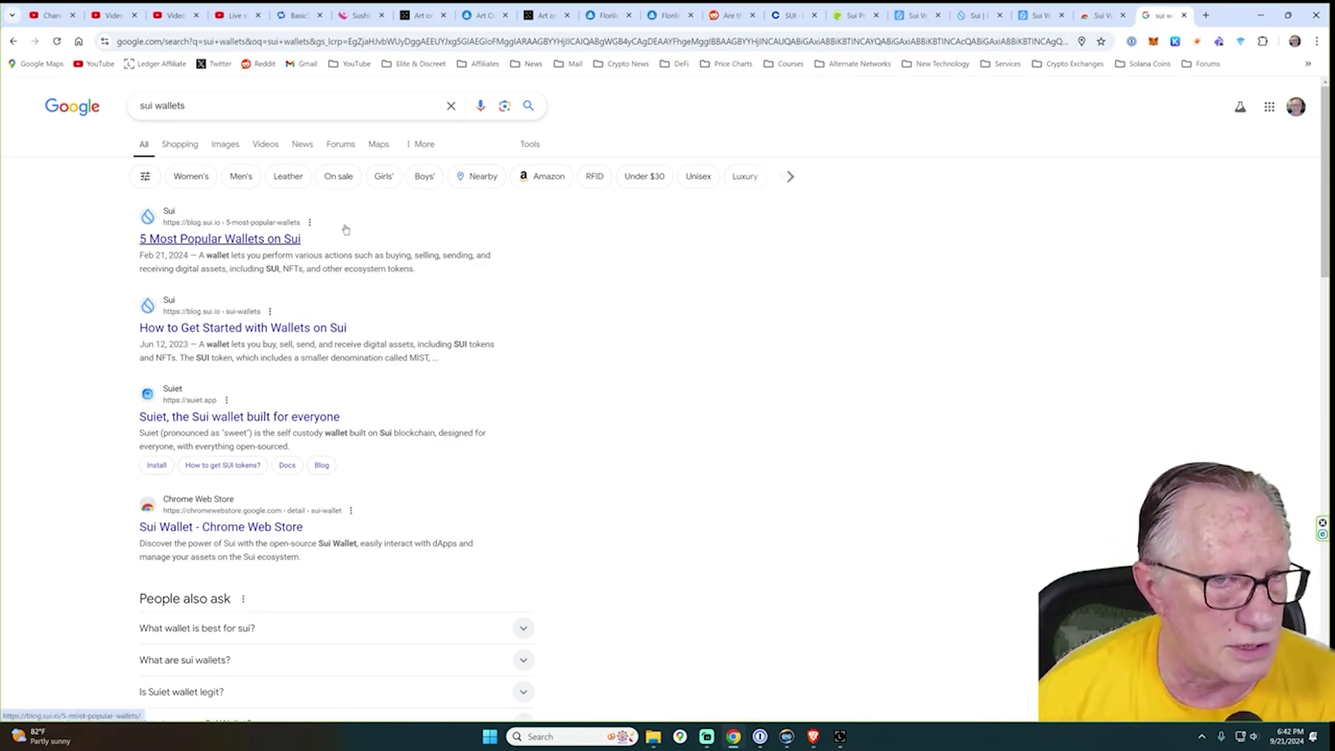
{"action": "left_click", "coordinate": [239, 240]}
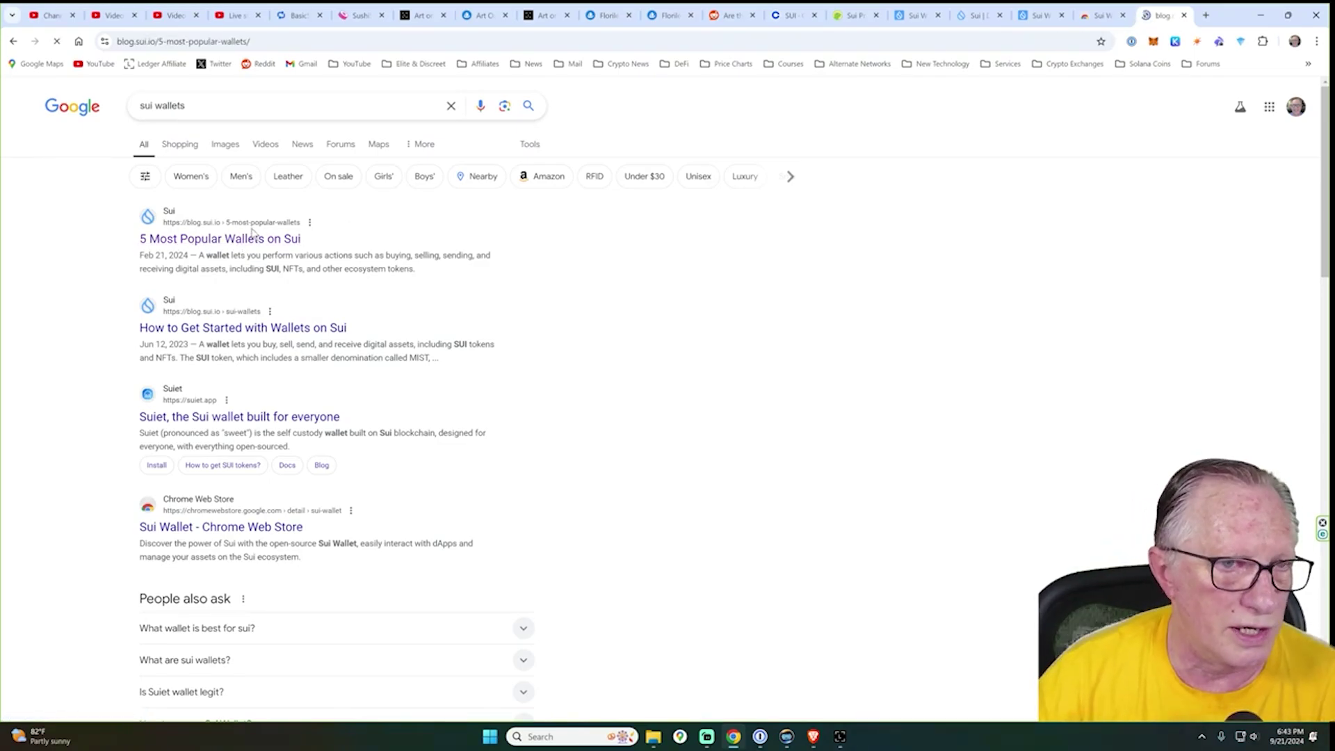
{"action": "scroll", "coordinate": [357, 348], "scroll_direction": "down", "scroll_amount": 4}
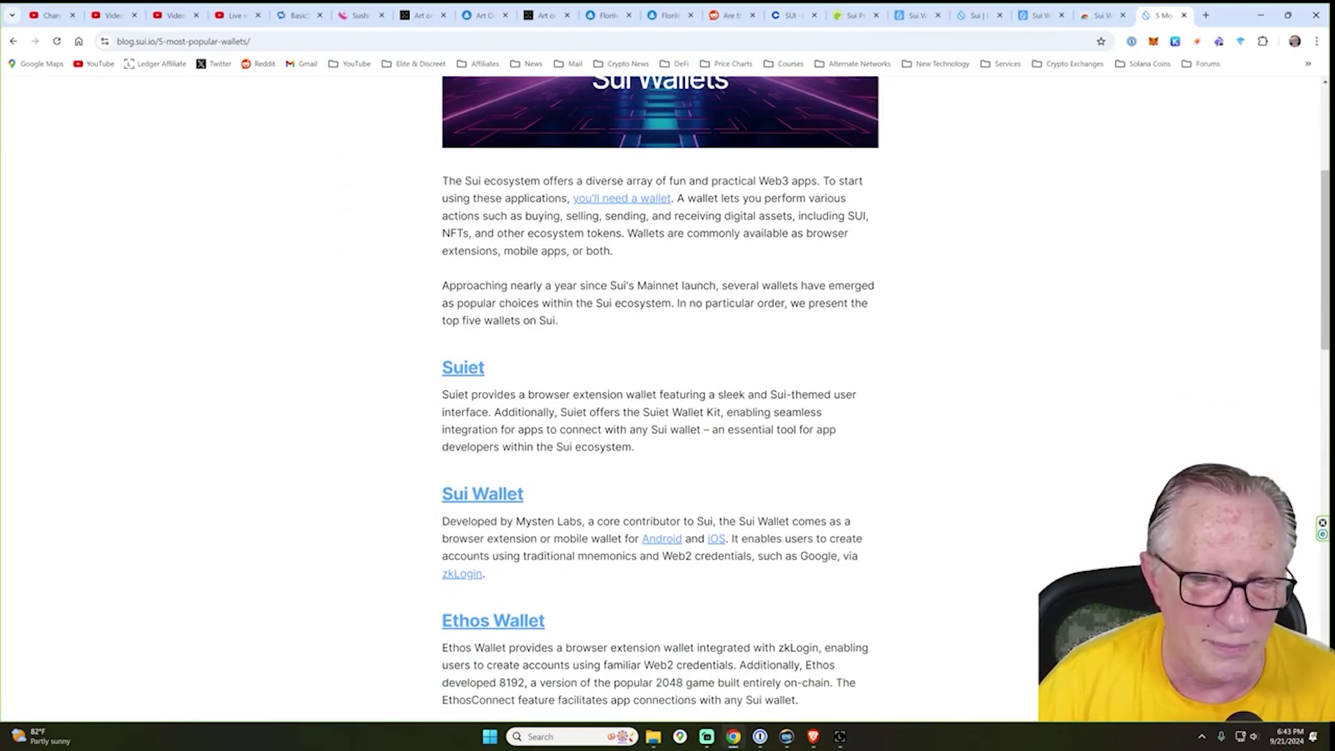
{"action": "scroll", "coordinate": [420, 423], "scroll_direction": "down", "scroll_amount": 2}
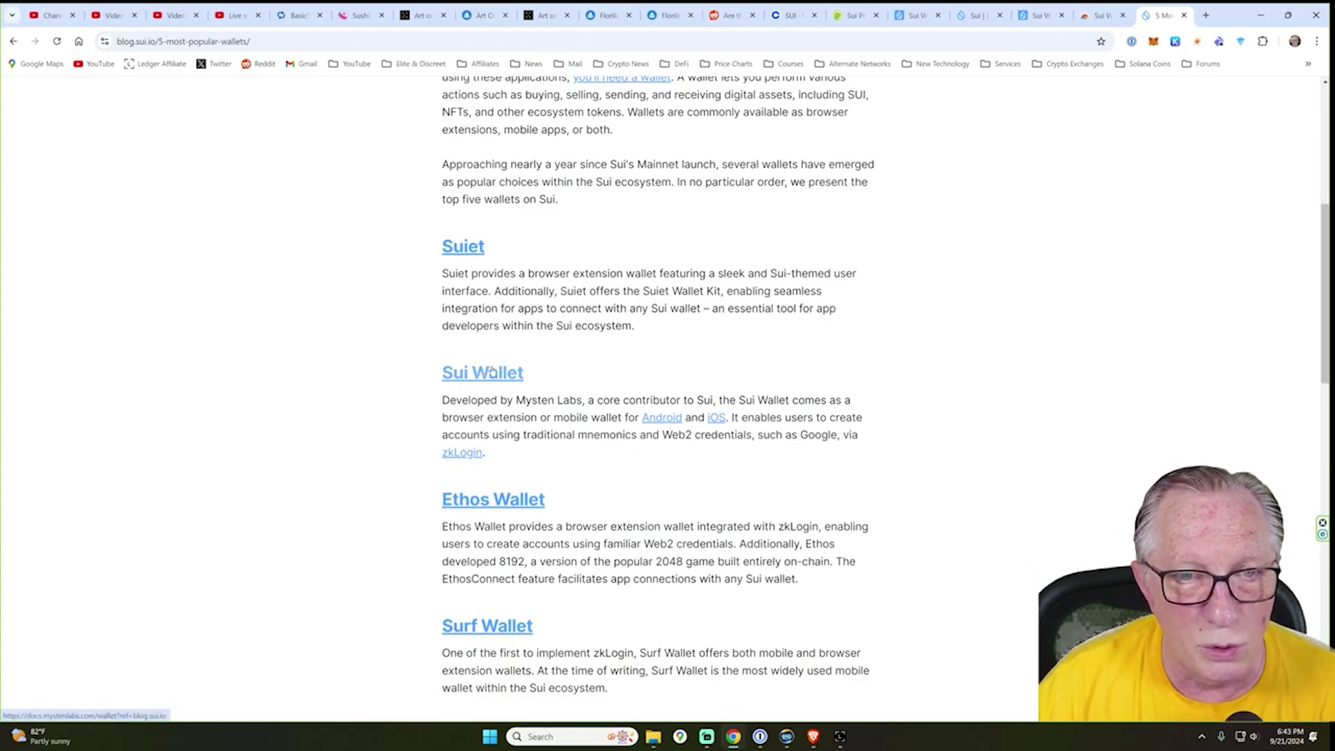
{"action": "scroll", "coordinate": [431, 443], "scroll_direction": "down", "scroll_amount": 2}
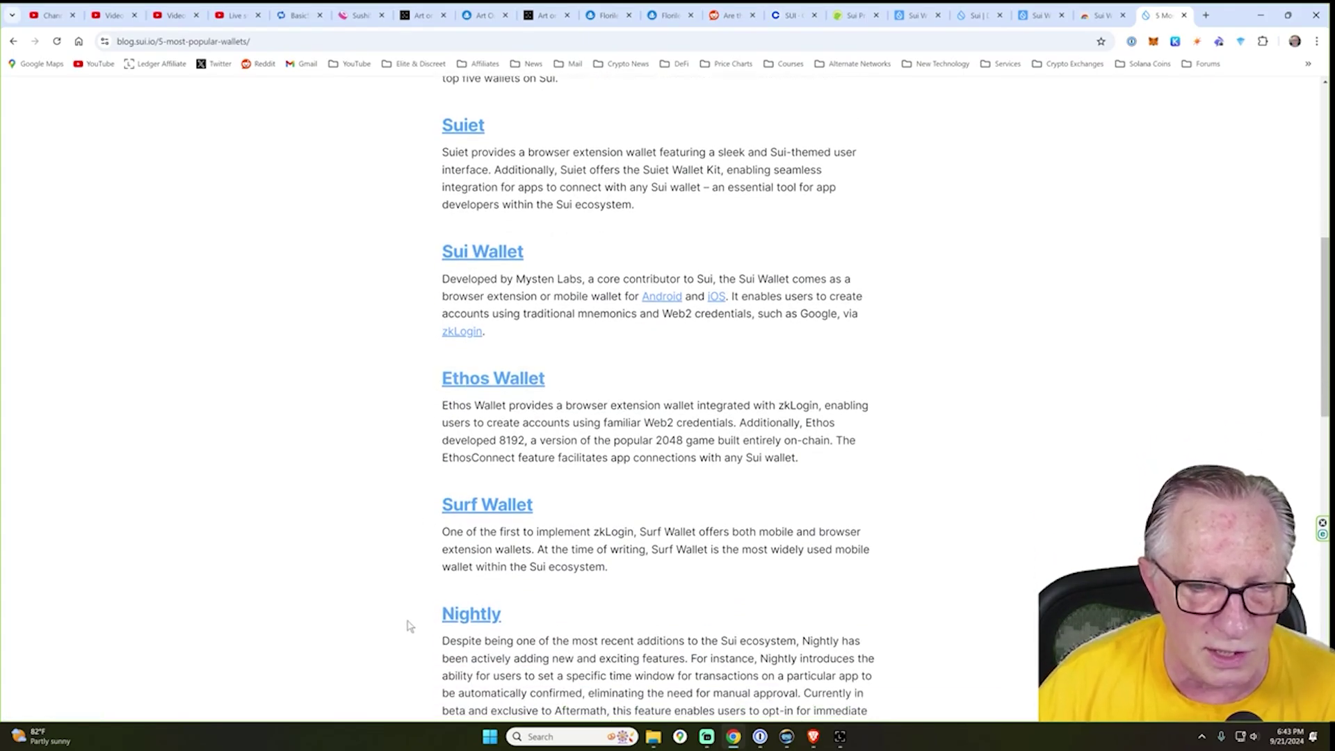
{"action": "scroll", "coordinate": [413, 619], "scroll_direction": "down", "scroll_amount": 2}
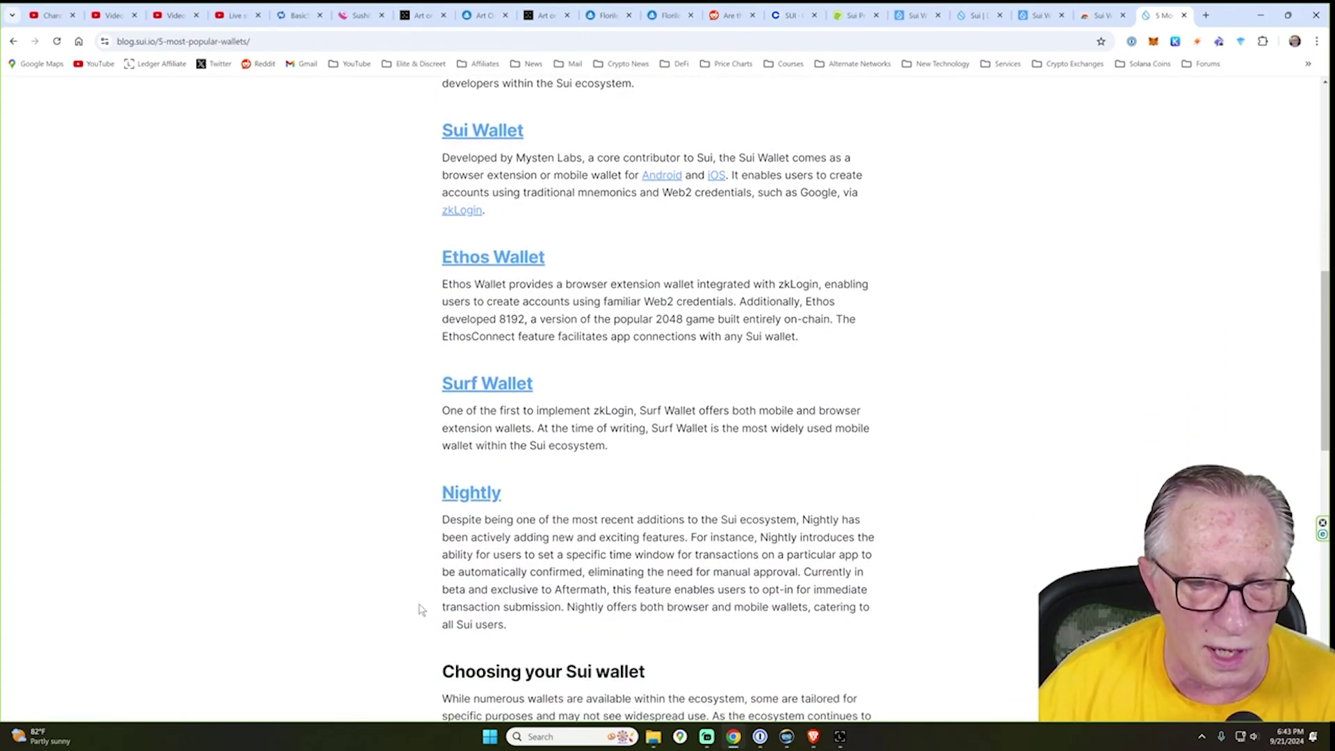
Step: Open the Sui Wallet extension's Chrome Web Store listing via suiwallet.com's Download Browser Extension
{"action": "left_click", "coordinate": [973, 17]}
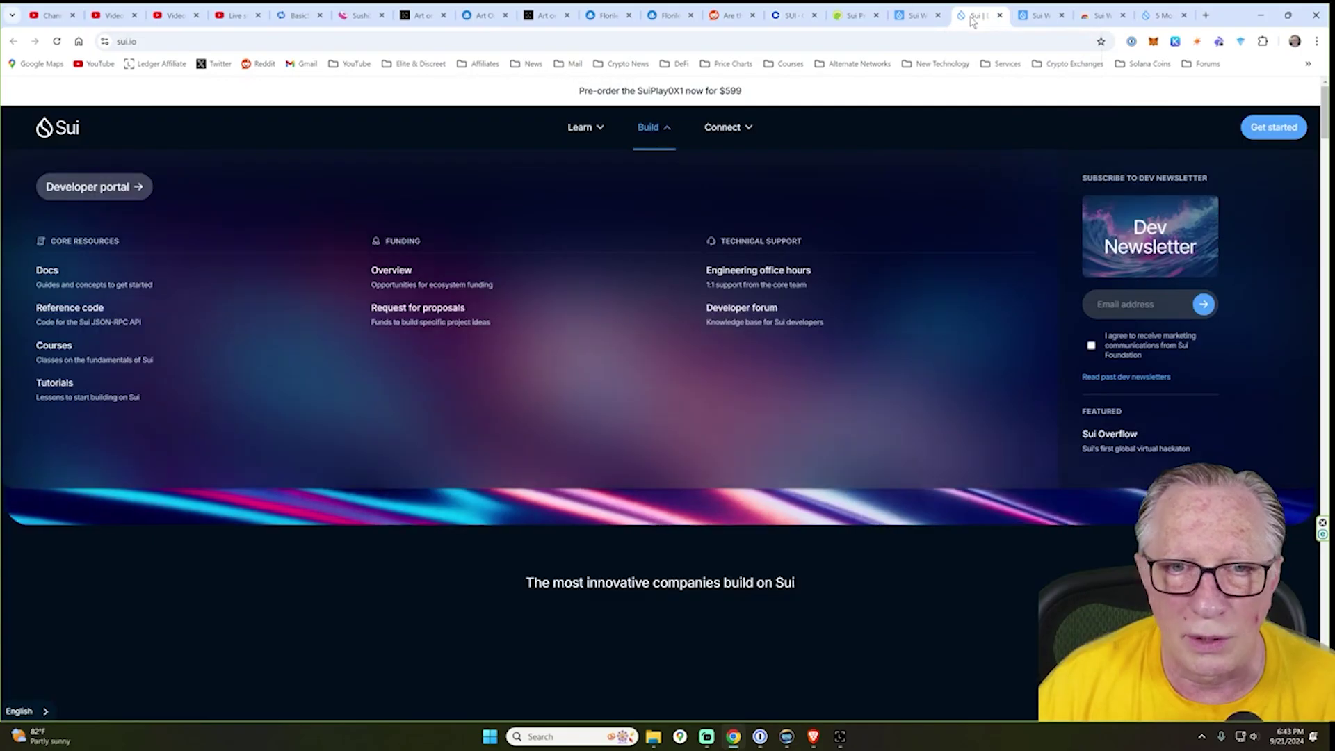
{"action": "left_click", "coordinate": [916, 17]}
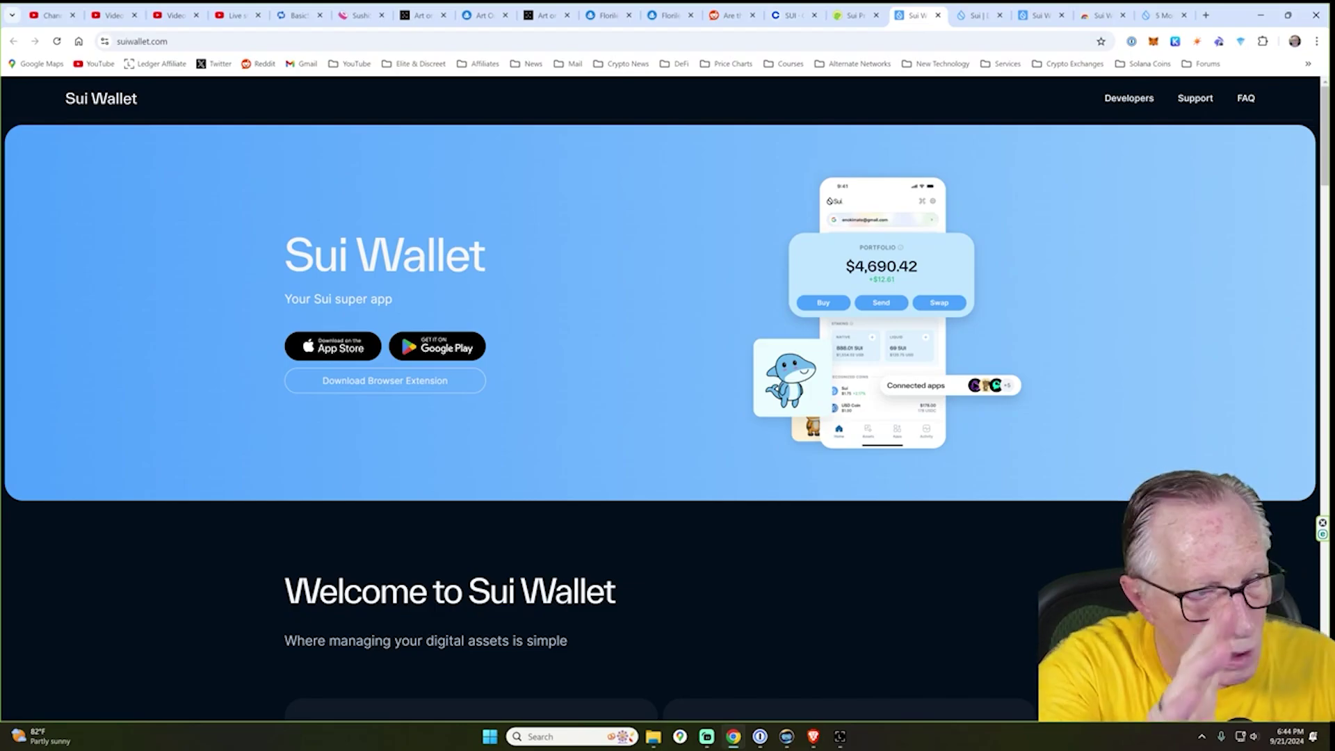
{"action": "left_click", "coordinate": [390, 390]}
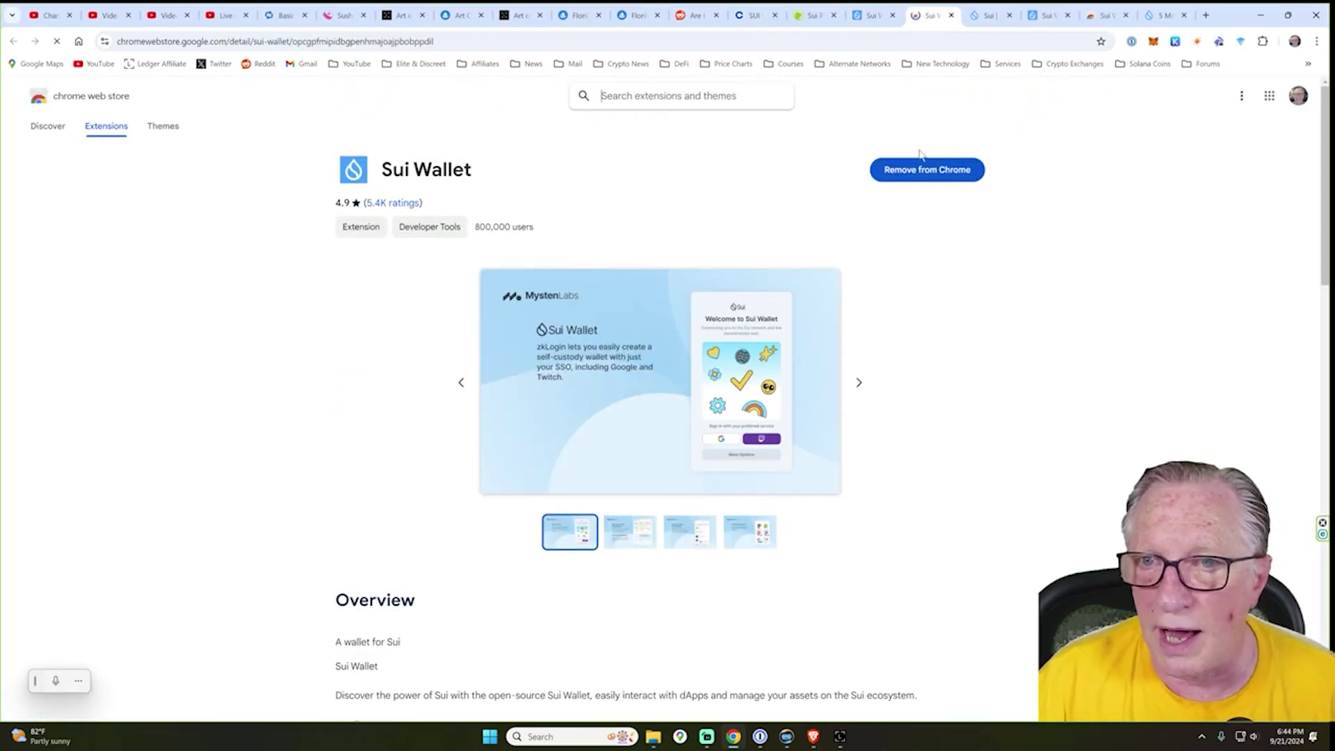
Step: Look through Chrome's installed extensions list, including Ecto, Eternl and Hashpack
{"action": "left_click", "coordinate": [1263, 41]}
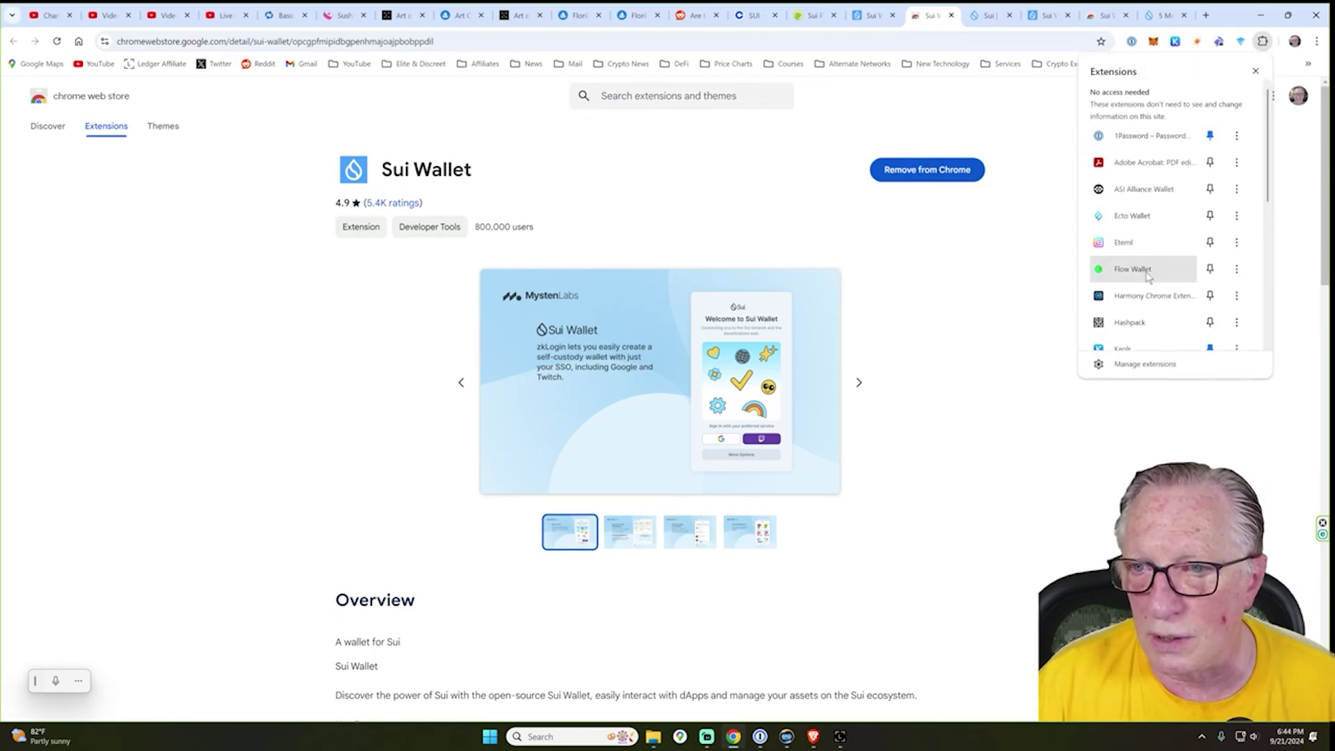
{"action": "scroll", "coordinate": [1145, 277], "scroll_direction": "down", "scroll_amount": 1}
{"action": "scroll", "coordinate": [1150, 243], "scroll_direction": "up", "scroll_amount": 1}
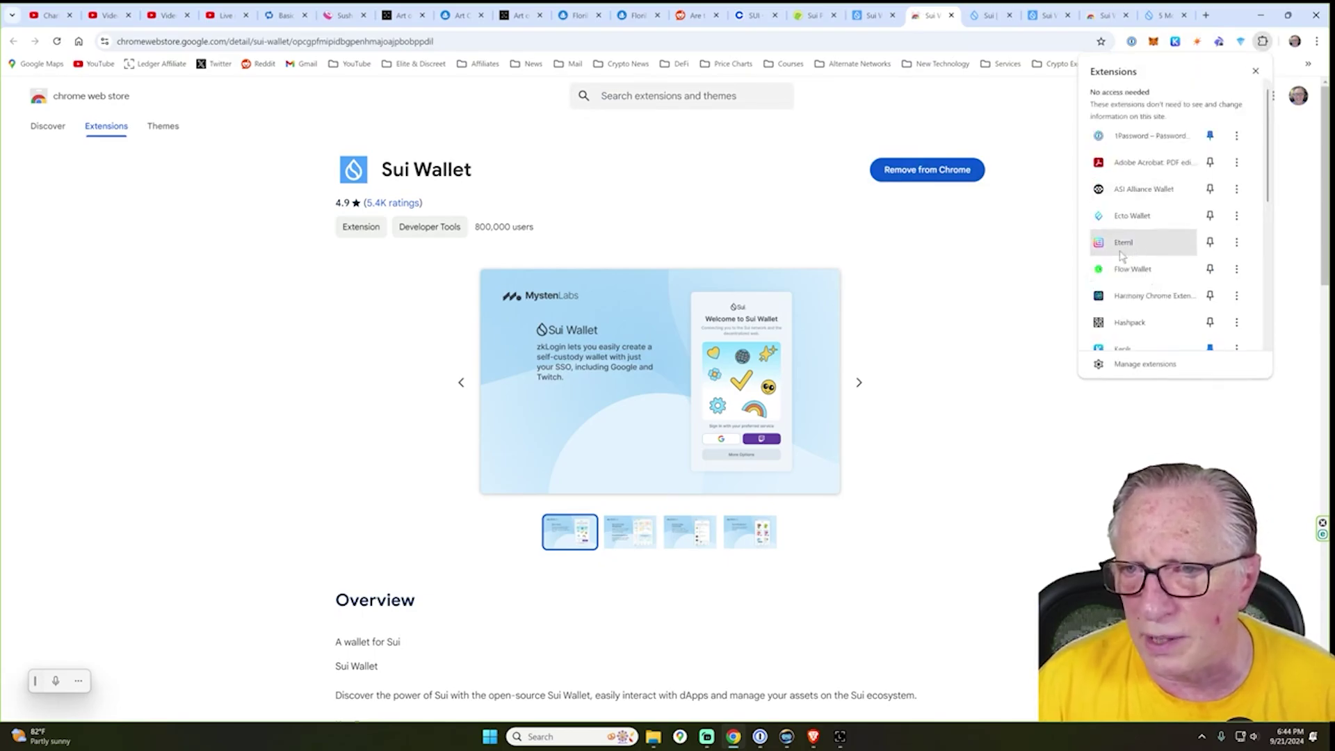
{"action": "left_click", "coordinate": [1010, 297]}
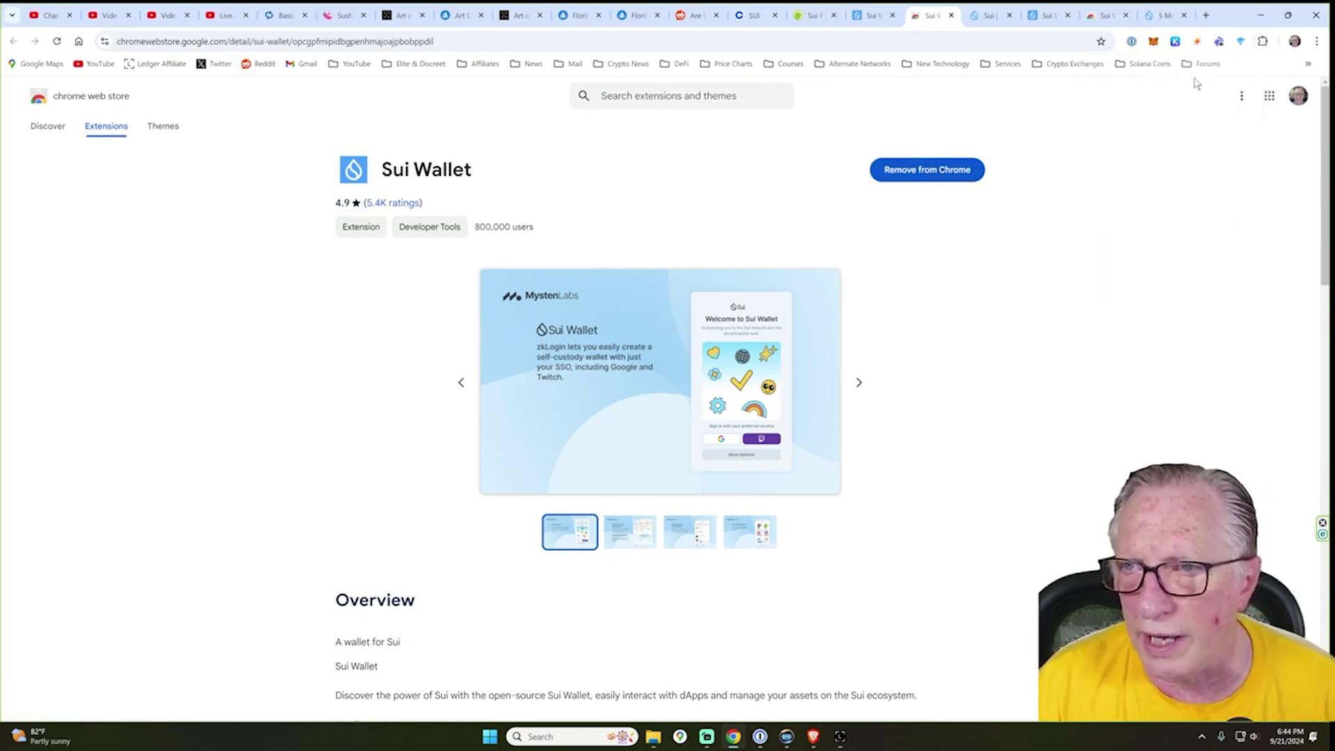
Step: Unlock Sui Wallet with the account password, check its 13.5 SUI balance, and close it
{"action": "left_click", "coordinate": [1263, 41]}
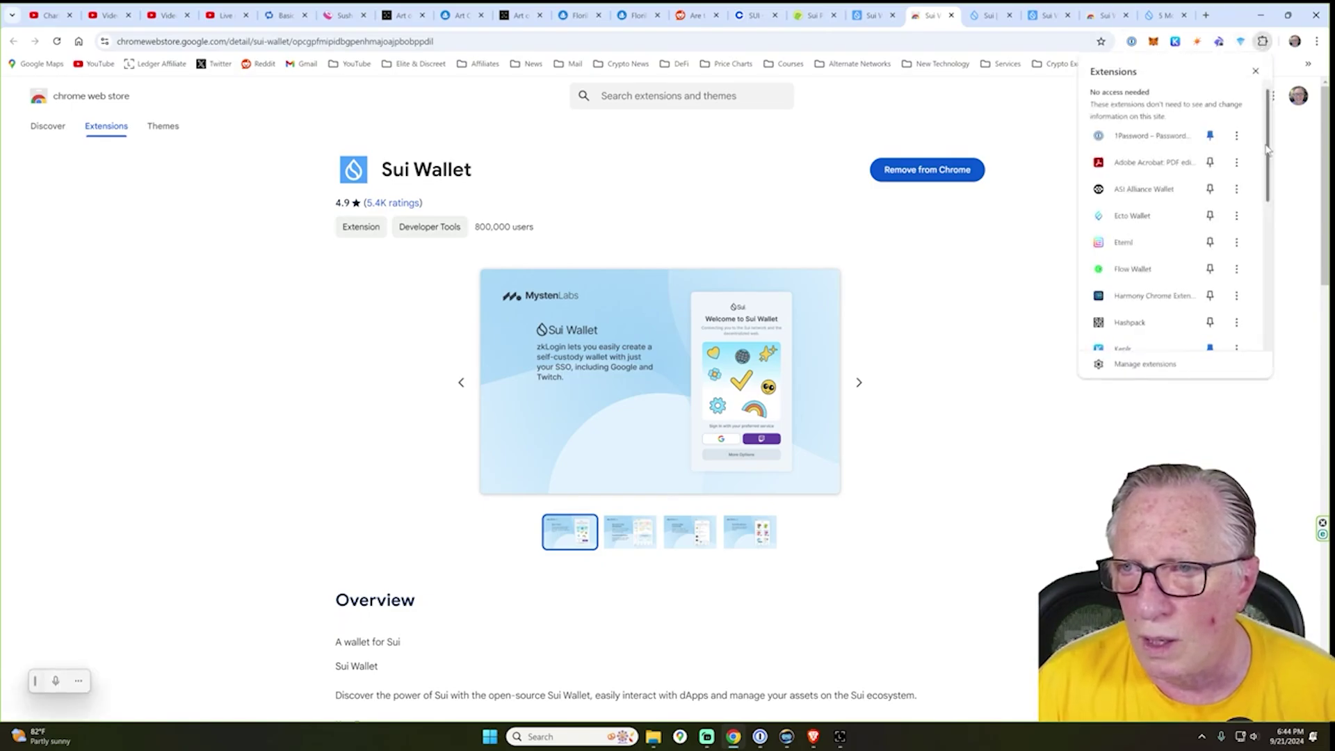
{"action": "scroll", "coordinate": [1140, 243], "scroll_direction": "down", "scroll_amount": 4}
{"action": "left_click", "coordinate": [1130, 300]}
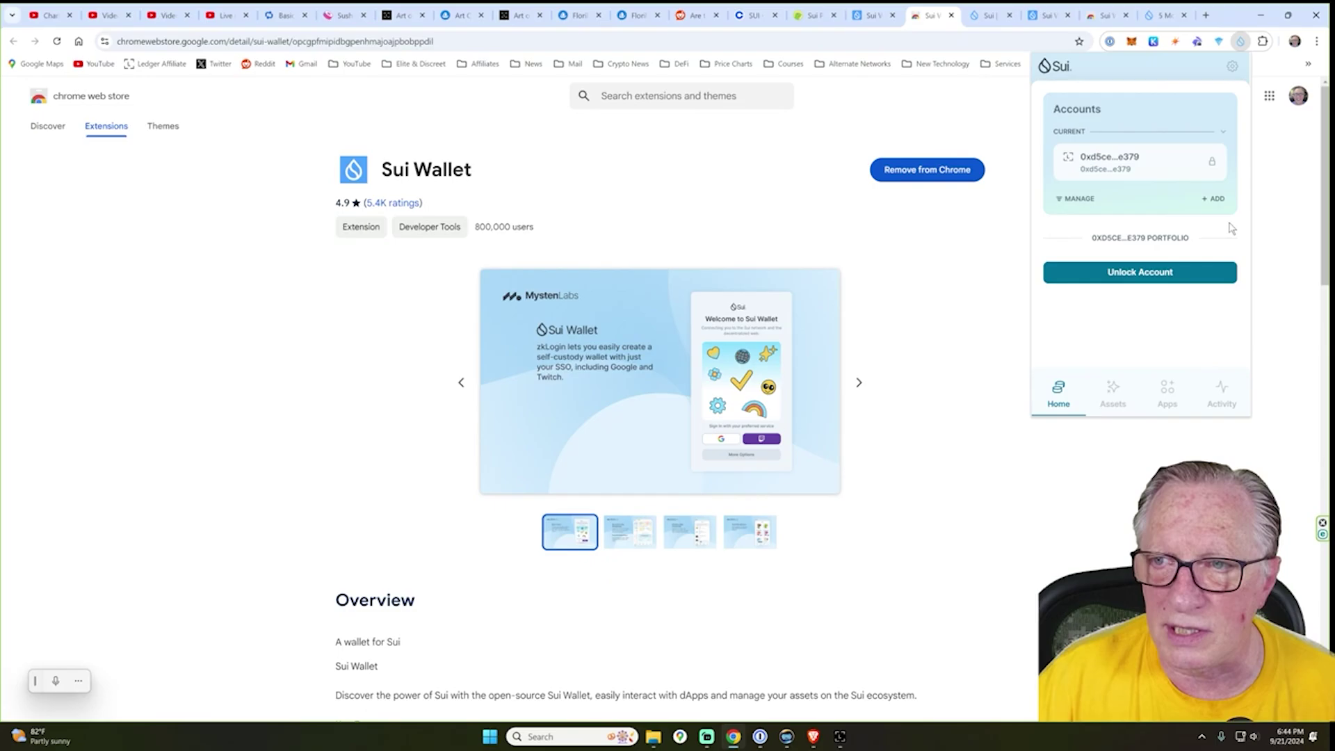
{"action": "left_click", "coordinate": [1157, 273]}
{"action": "type", "text": "********"}
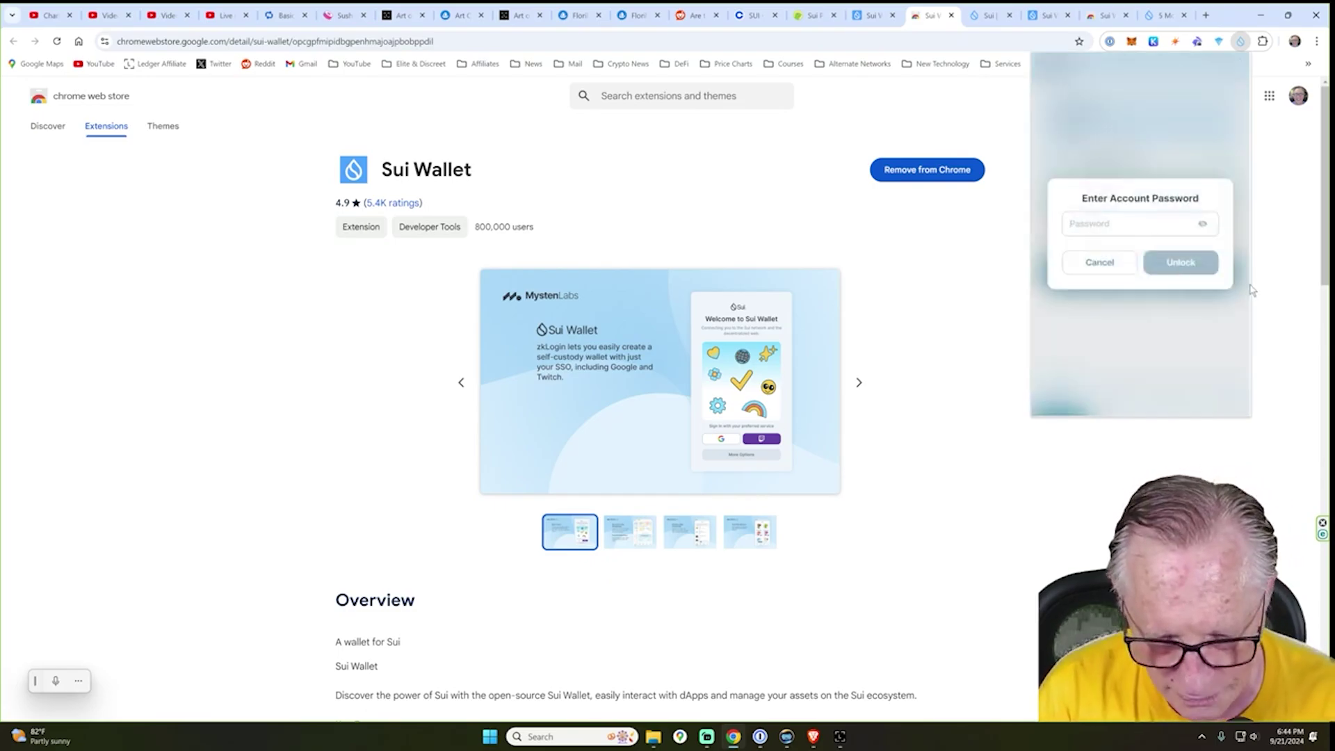
{"action": "key", "text": "Return"}
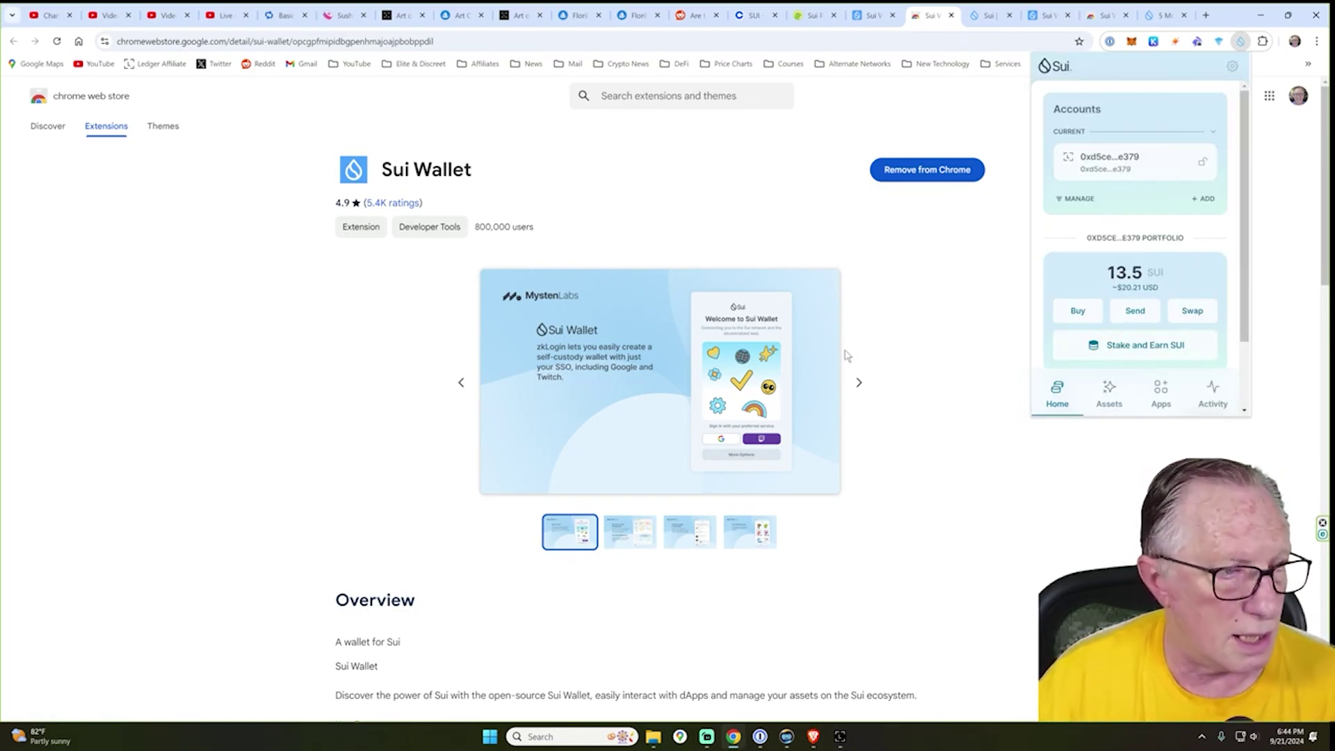
{"action": "left_click", "coordinate": [1241, 43]}
Step: Remove the Sui Wallet extension from Chrome through its options in the Extensions menu
{"action": "left_click", "coordinate": [1263, 41]}
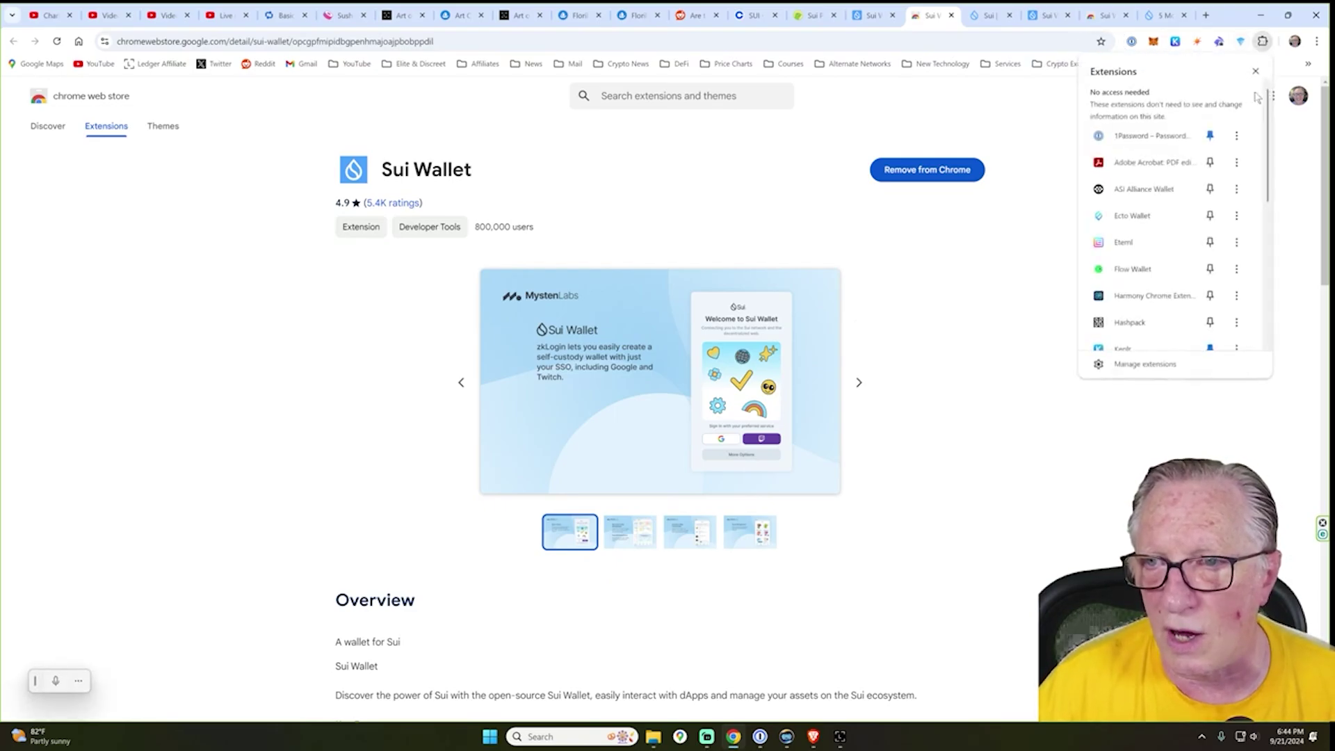
{"action": "scroll", "coordinate": [1261, 278], "scroll_direction": "down", "scroll_amount": 5}
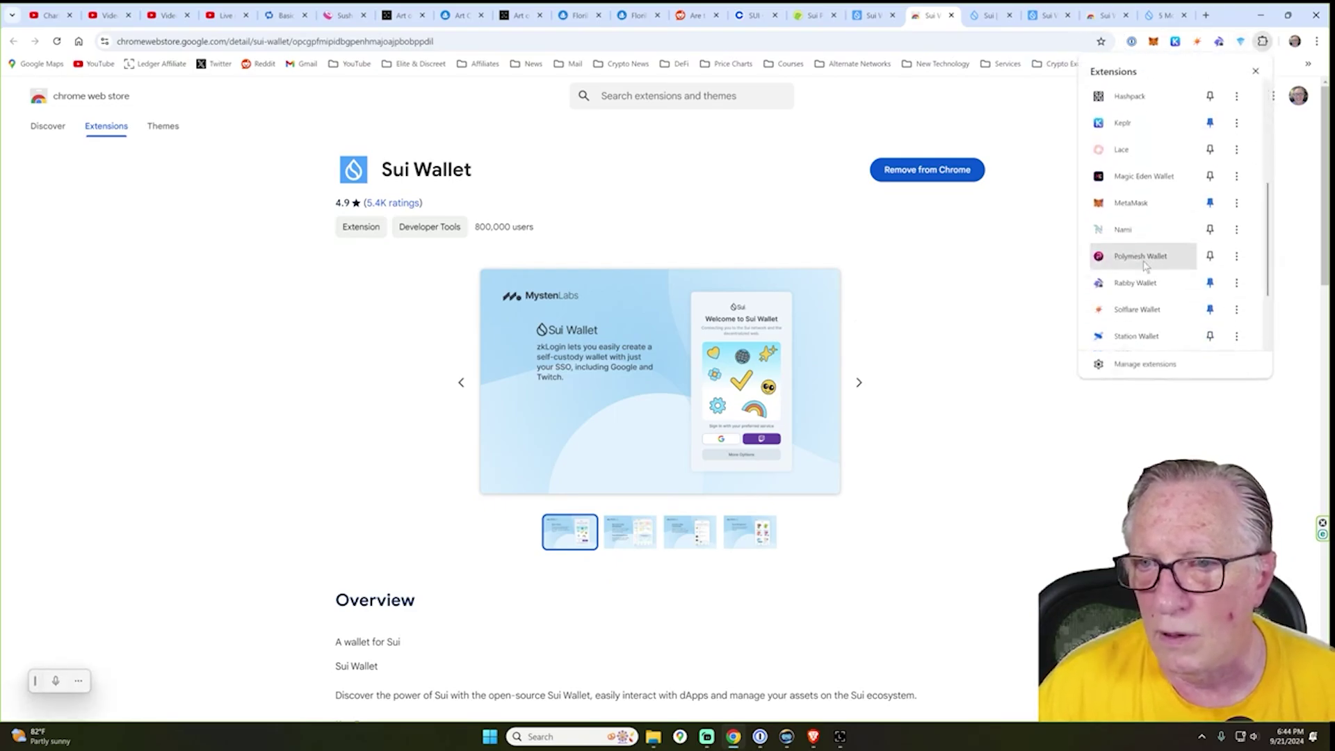
{"action": "scroll", "coordinate": [1182, 320], "scroll_direction": "down", "scroll_amount": 3}
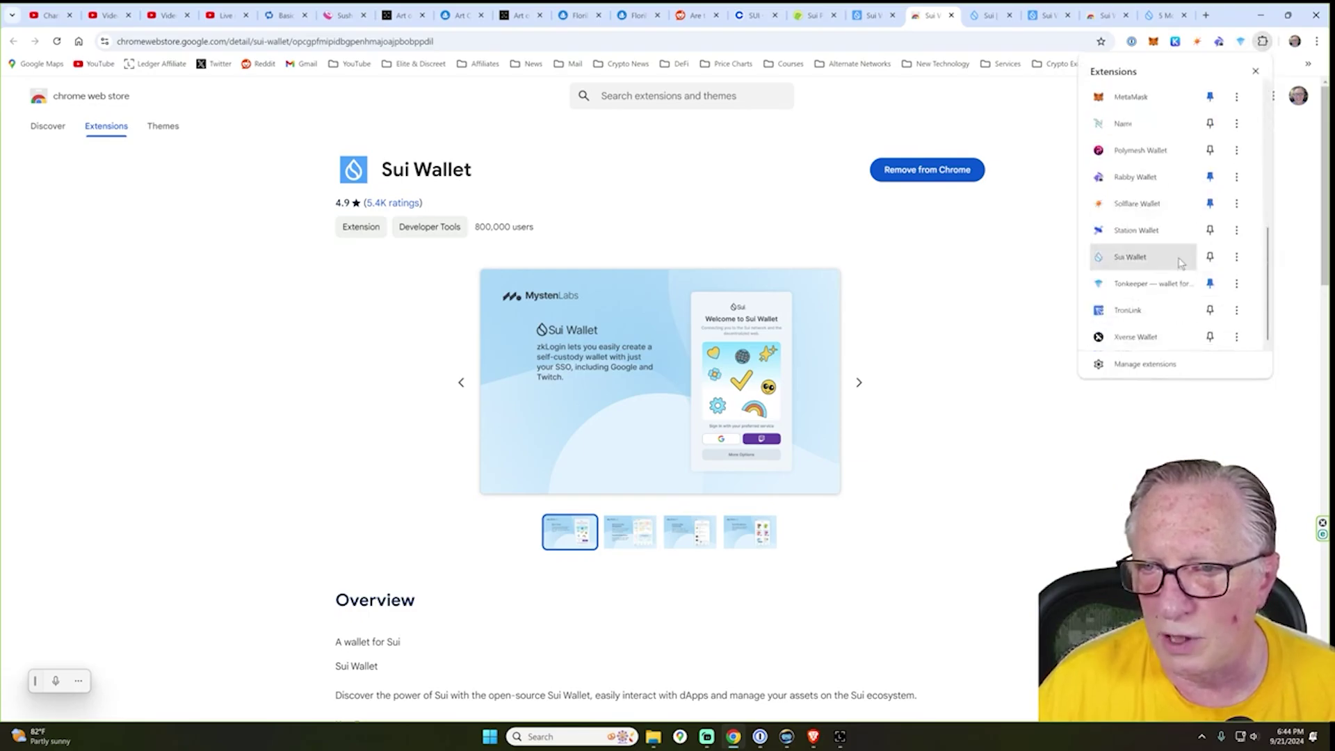
{"action": "left_click", "coordinate": [1237, 258]}
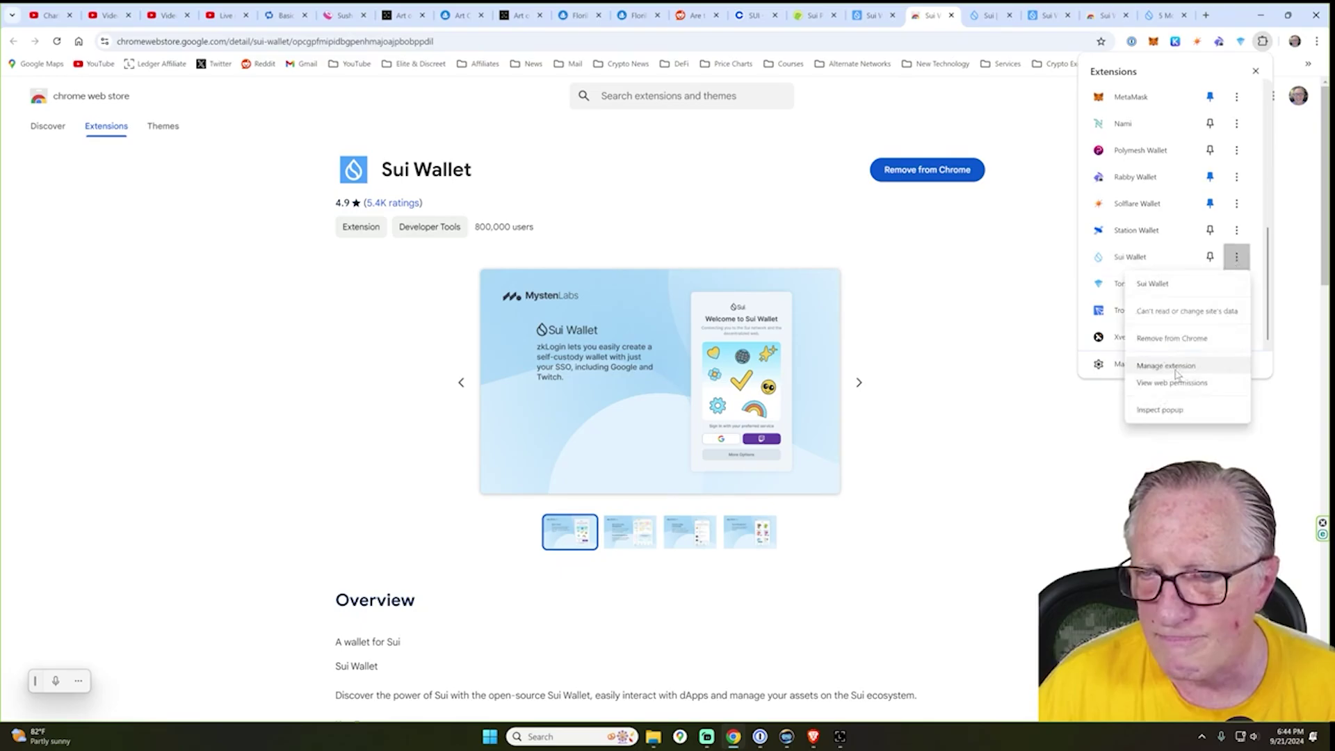
{"action": "left_click", "coordinate": [1173, 337]}
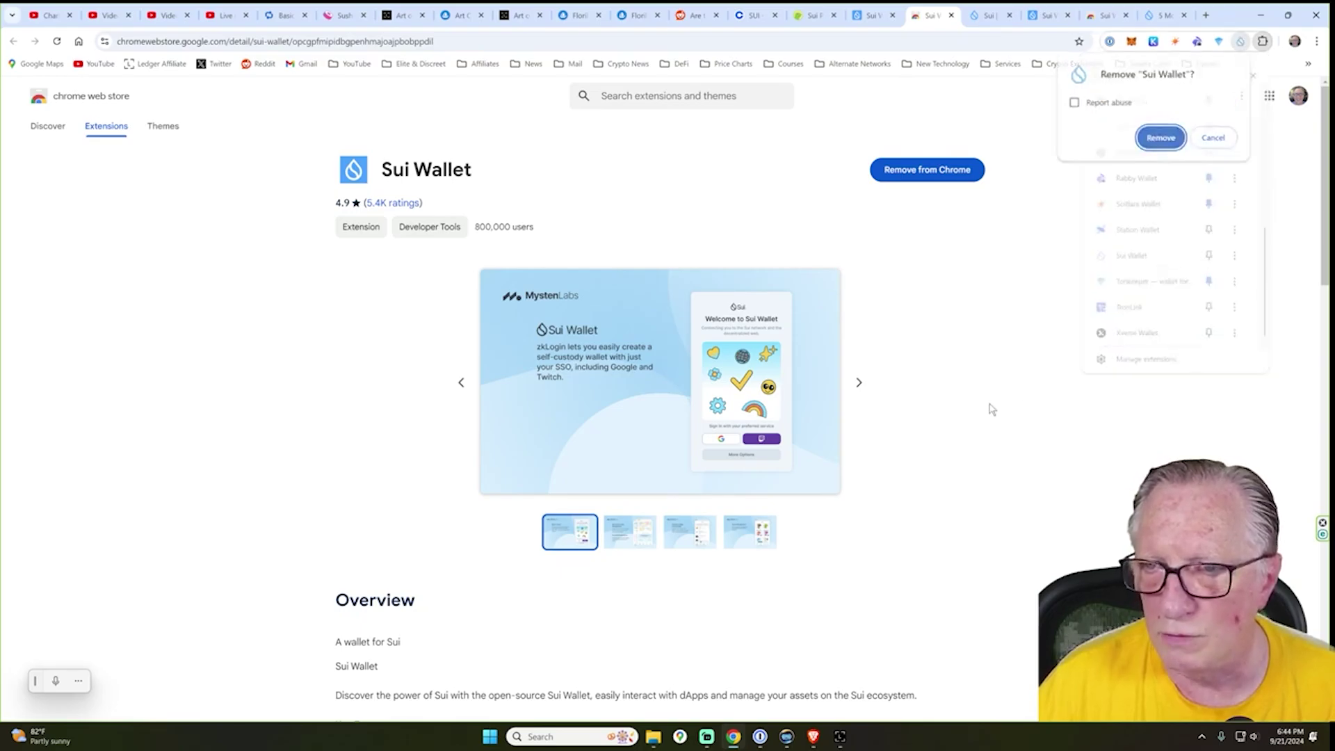
{"action": "left_click", "coordinate": [1176, 139]}
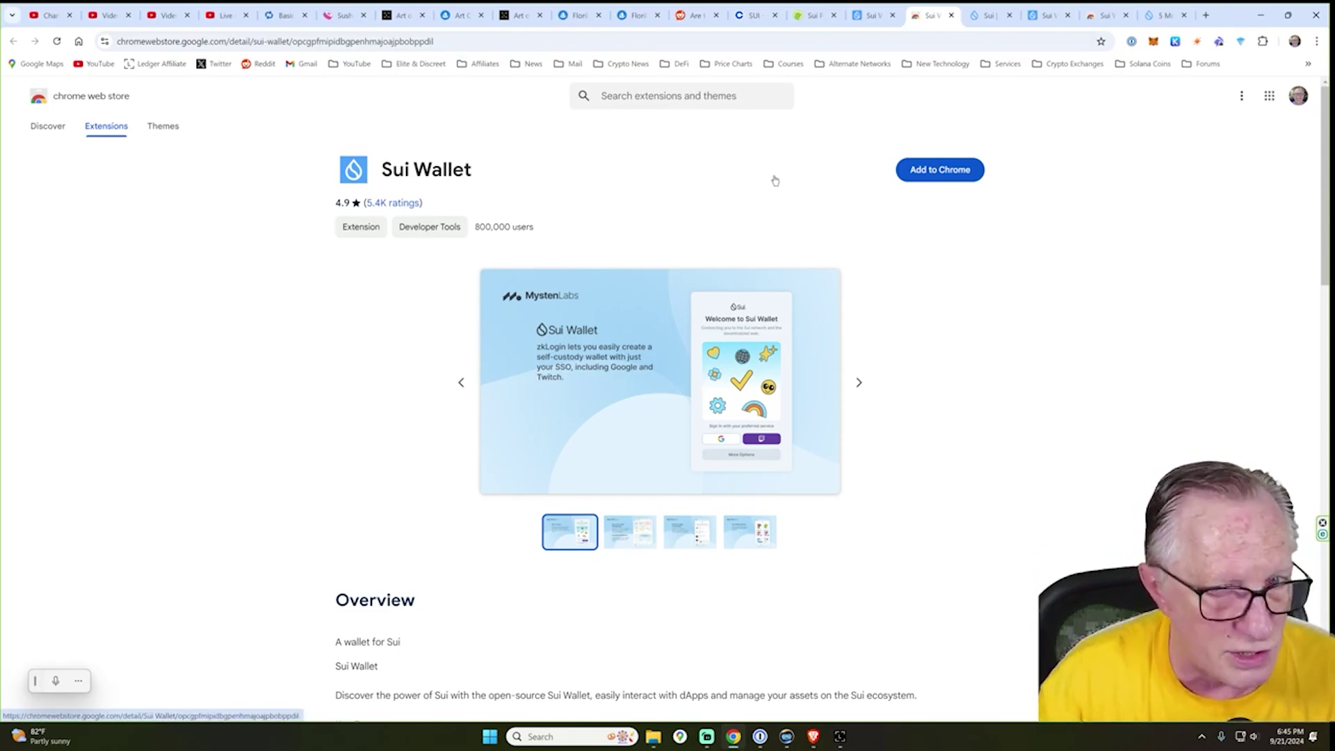
Step: Add Sui Wallet back to Chrome from its Web Store listing, confirming Add extension
{"action": "left_click", "coordinate": [940, 170]}
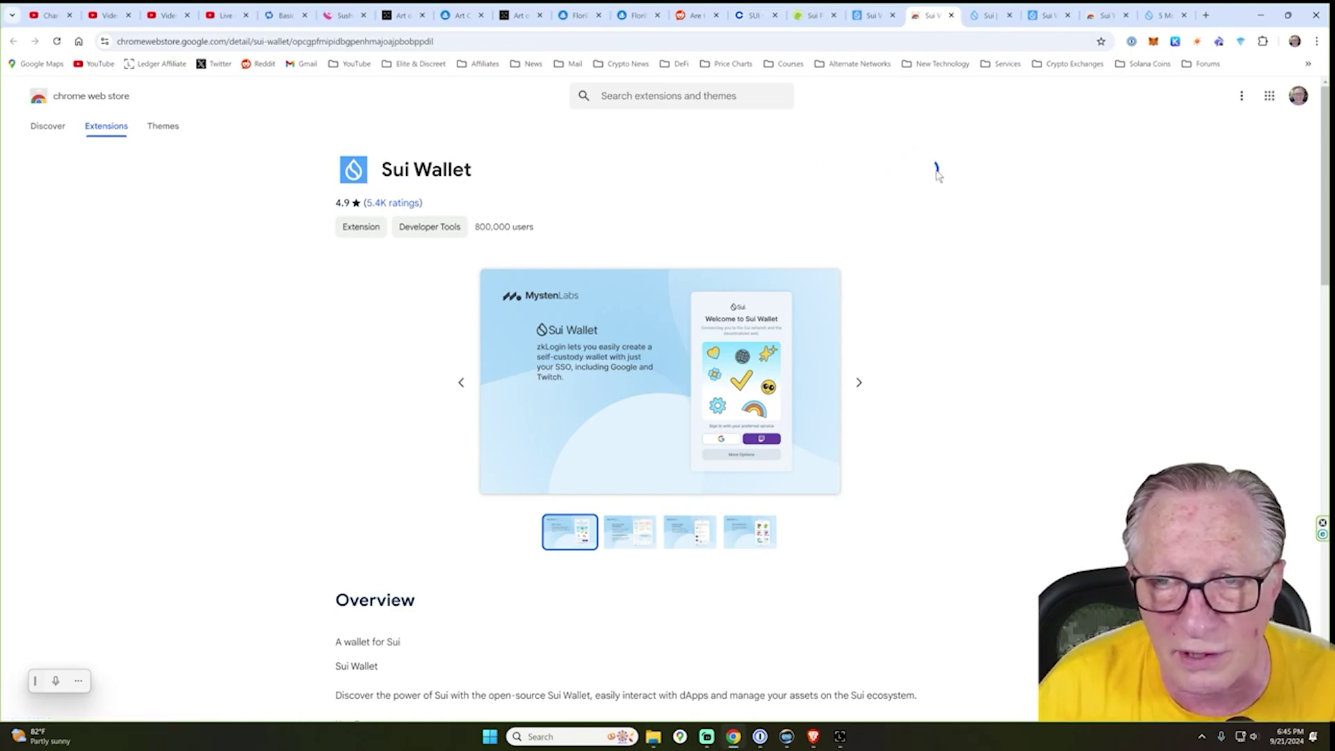
{"action": "left_click", "coordinate": [713, 151]}
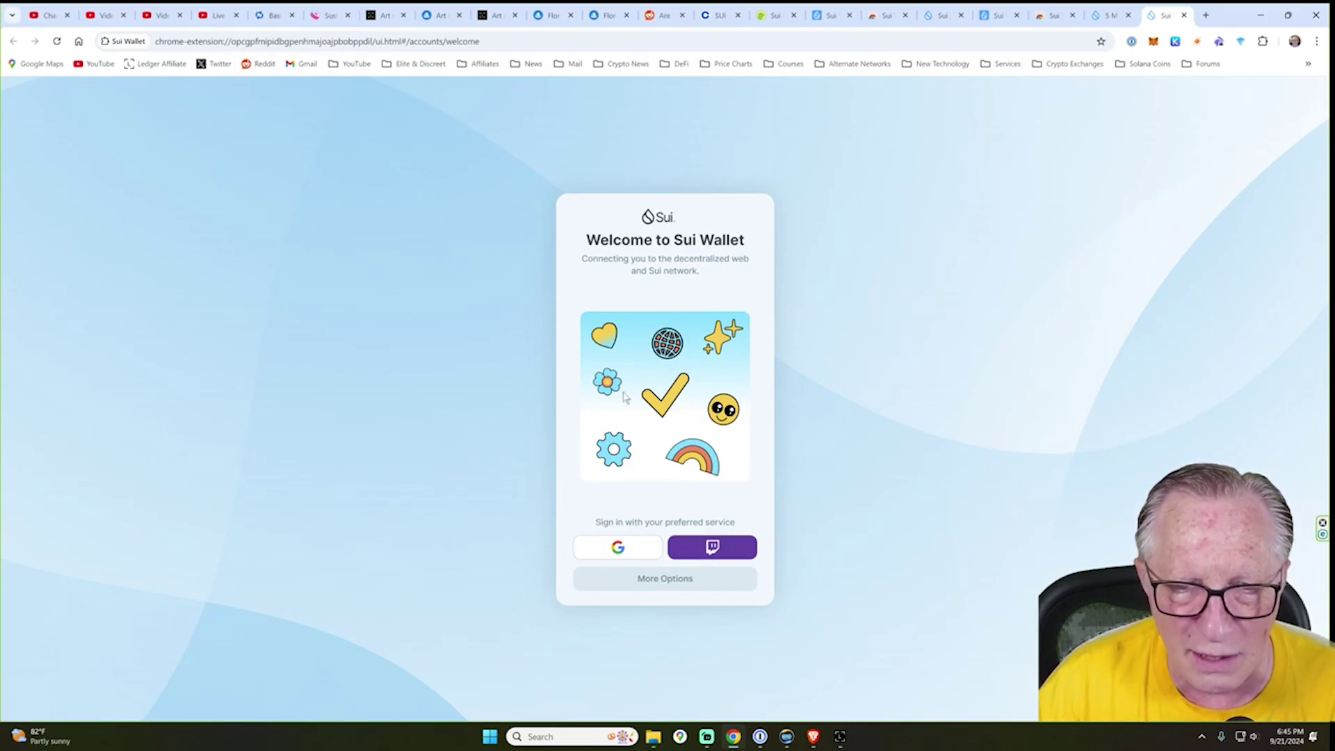
Step: Choose More Options on the Sui Wallet welcome screen to list the Add Account choices
{"action": "left_click", "coordinate": [648, 584]}
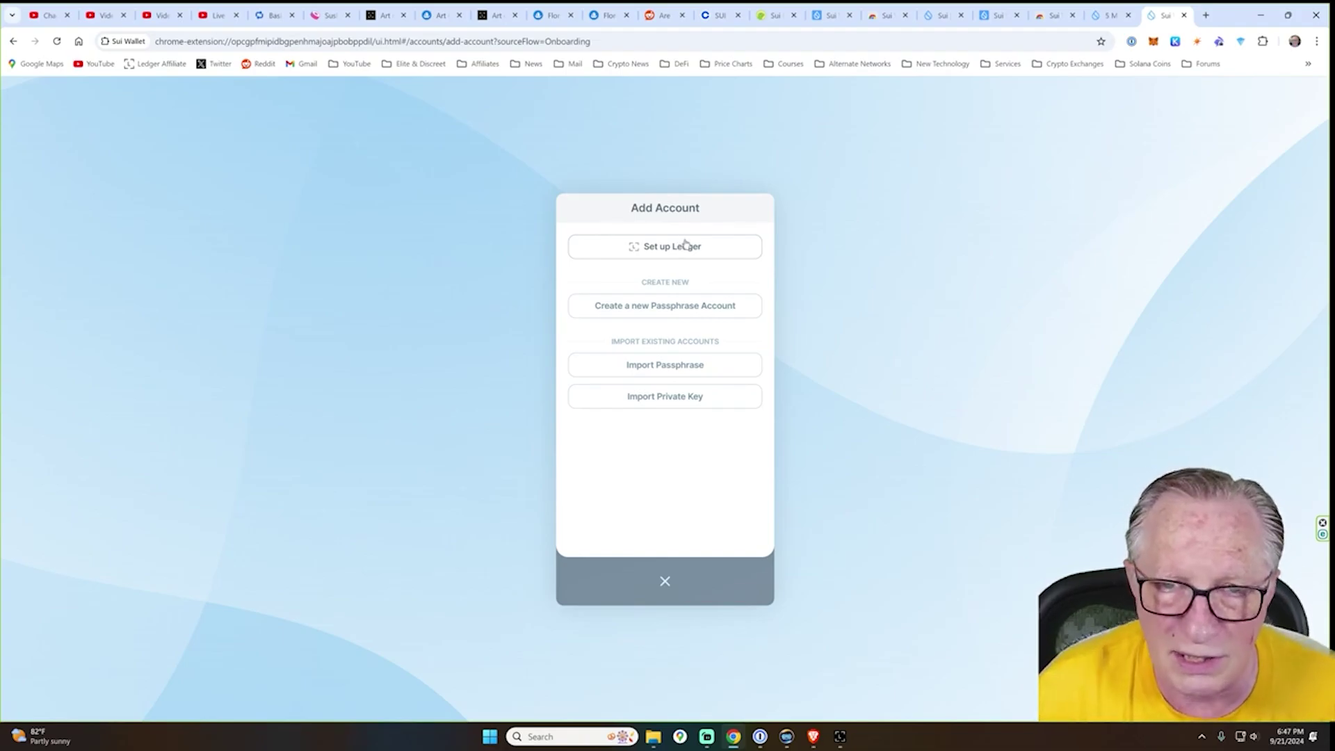
Step: Start the Set up Ledger flow in Sui Wallet, then bring Ledger Live's Accounts list forward
{"action": "left_click", "coordinate": [677, 248]}
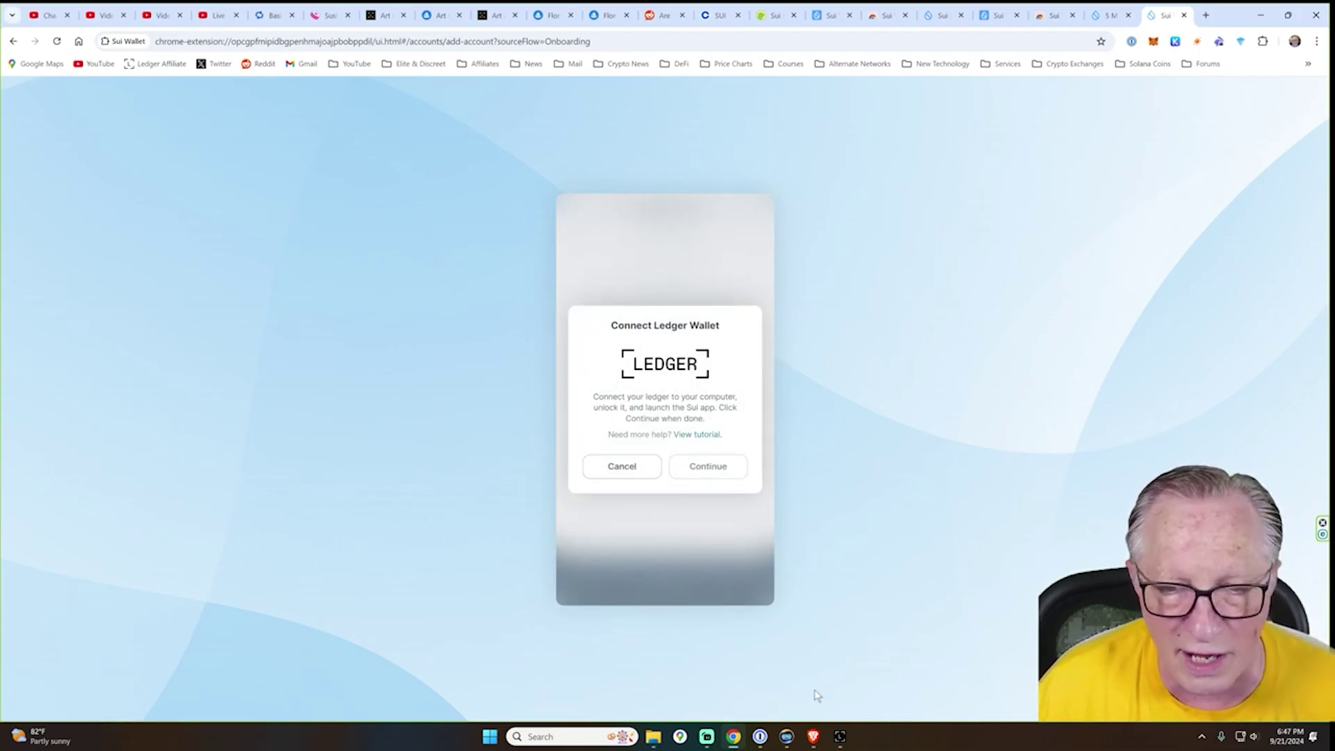
{"action": "left_click", "coordinate": [840, 737]}
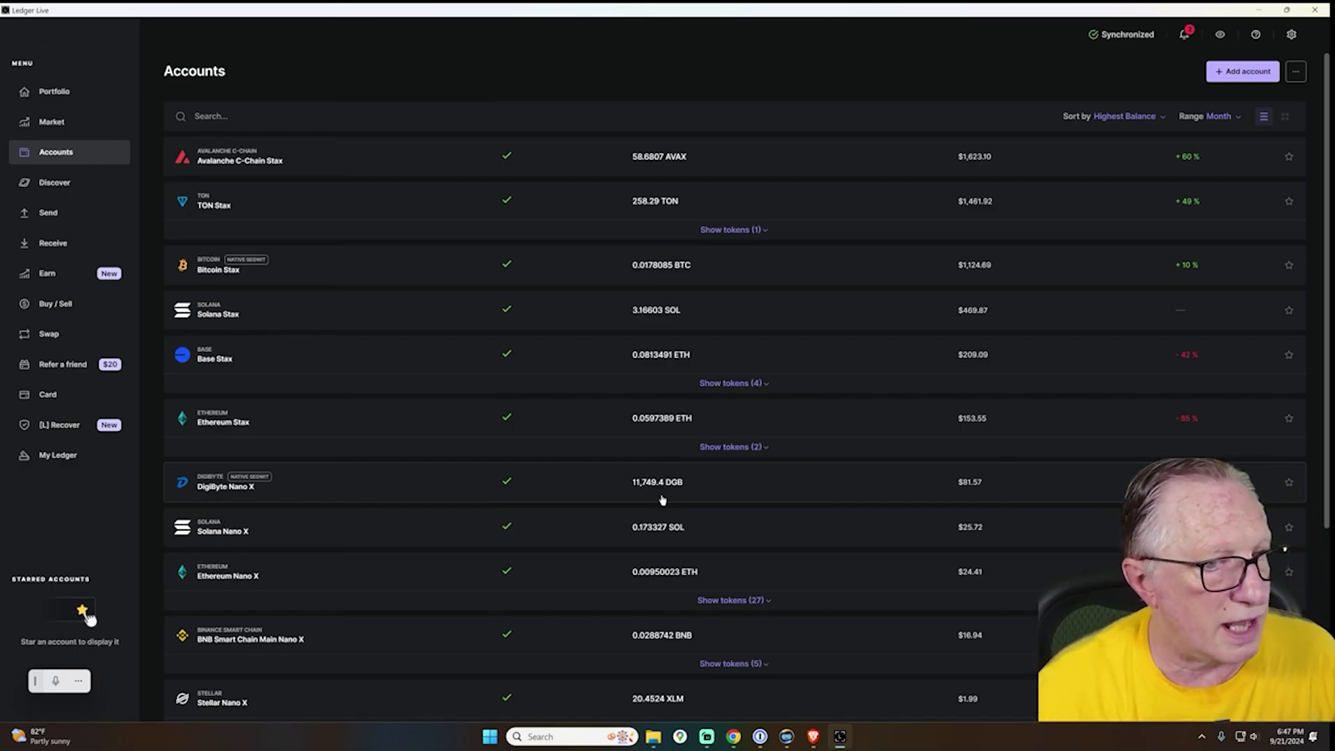
Step: Search the My Ledger app catalog for 'sui', then go back to Chrome's Connect Ledger prompt
{"action": "left_click", "coordinate": [59, 456]}
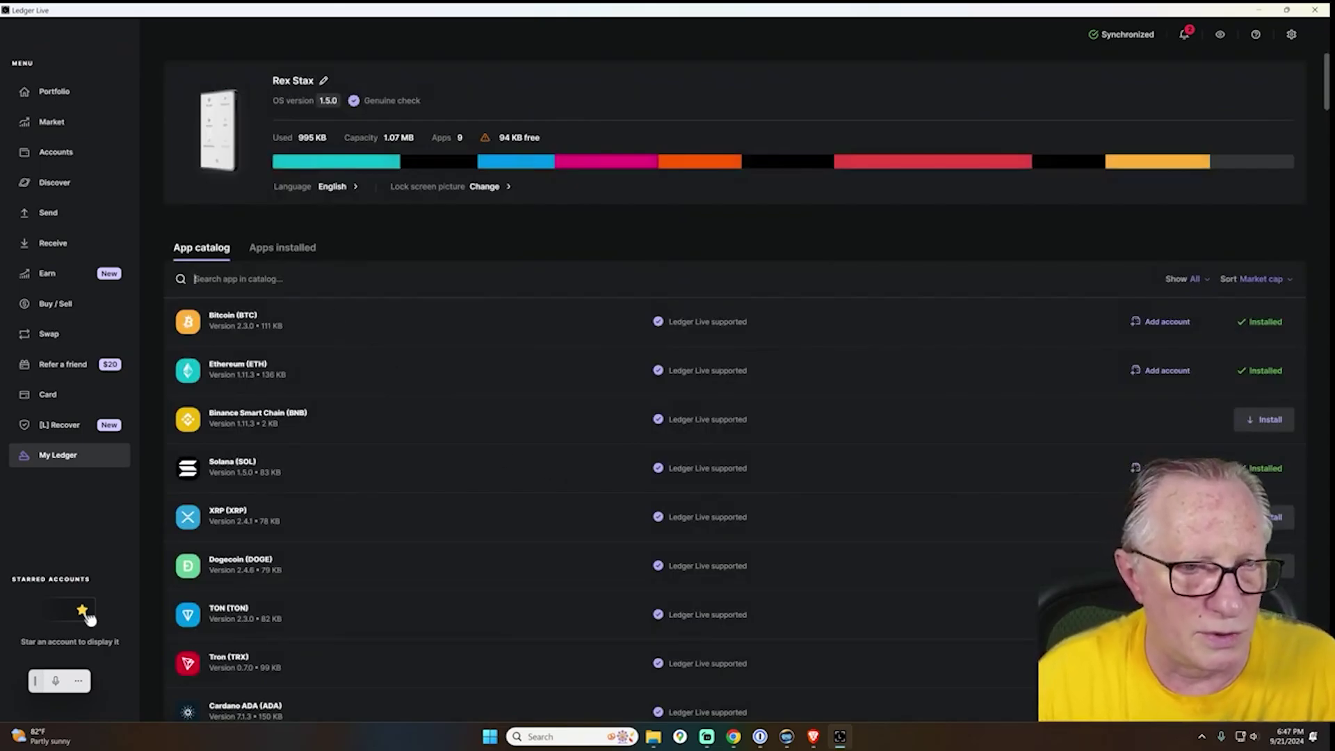
{"action": "type", "text": "sui"}
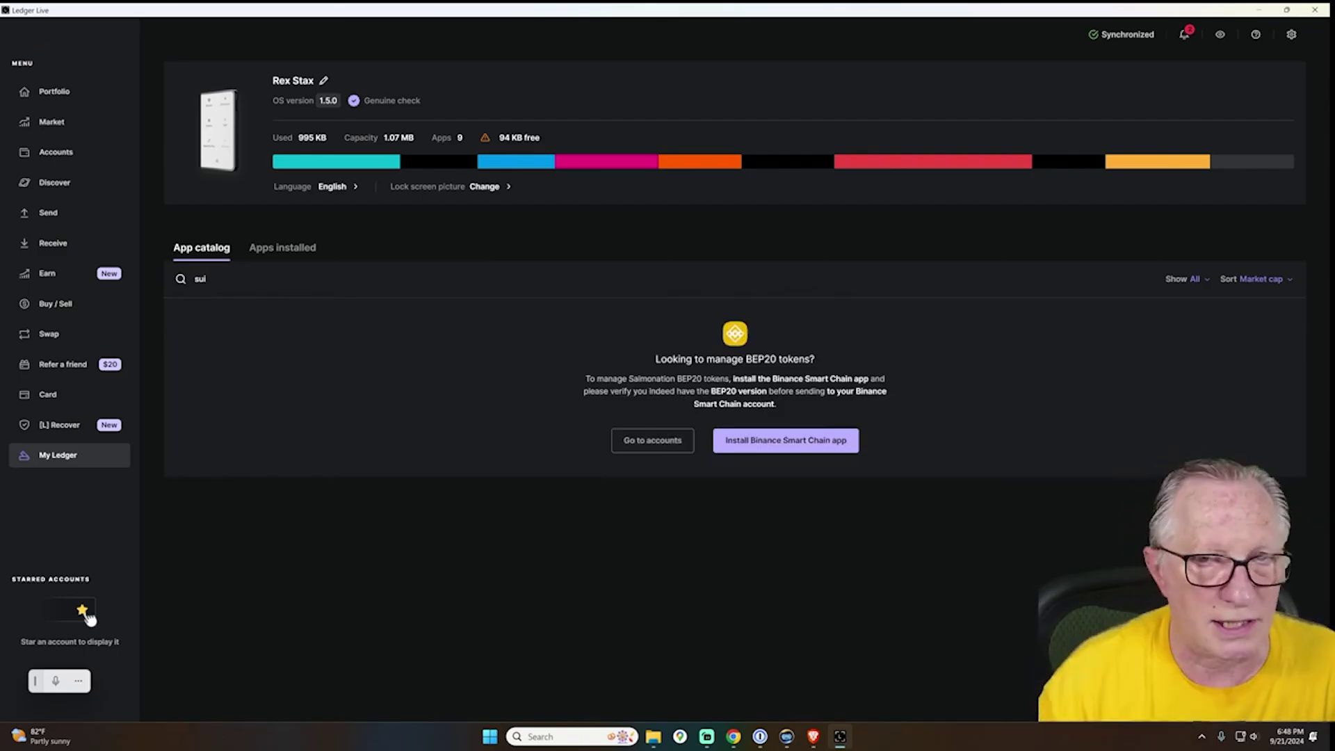
{"action": "left_click", "coordinate": [733, 739]}
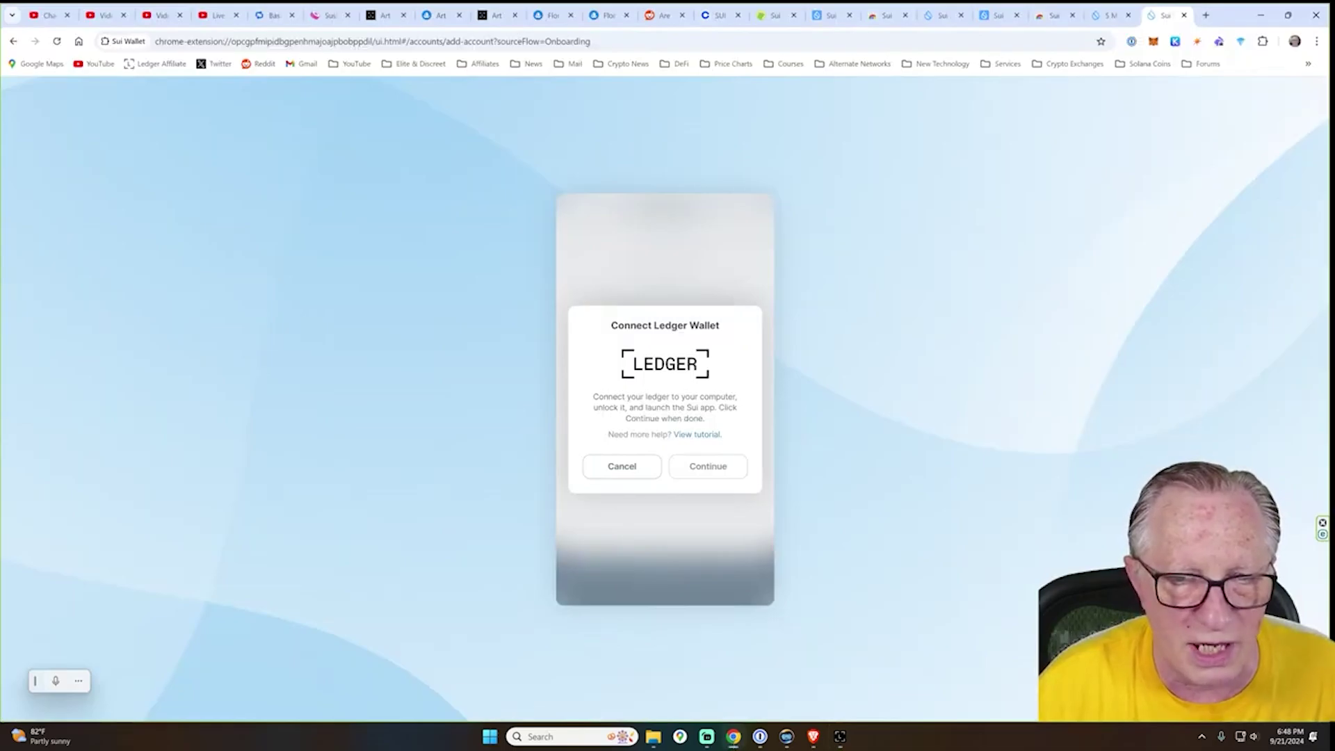
Step: Open Ledger's Sui connection tutorial and highlight its 'Find Sui in the app catalog' step
{"action": "left_click_drag", "start_coordinate": [686, 407], "coordinate": [715, 408]}
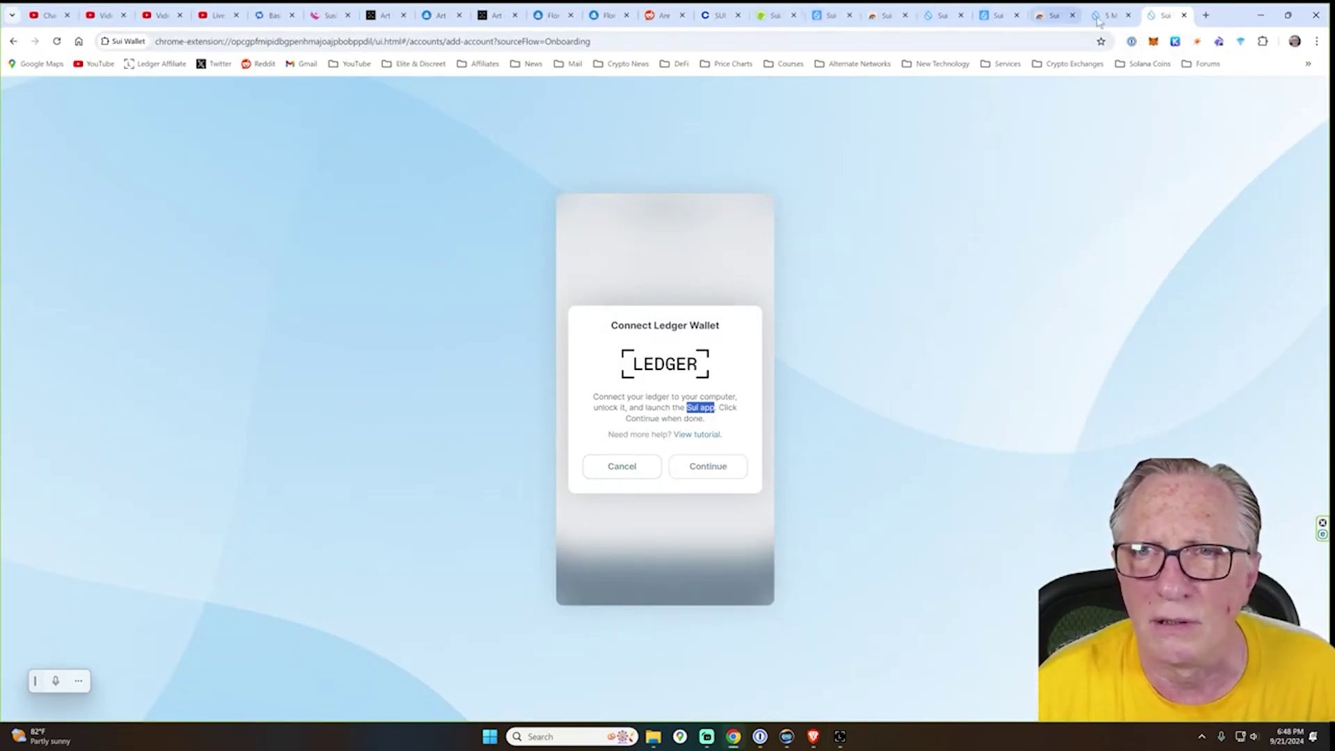
{"action": "left_click", "coordinate": [704, 434]}
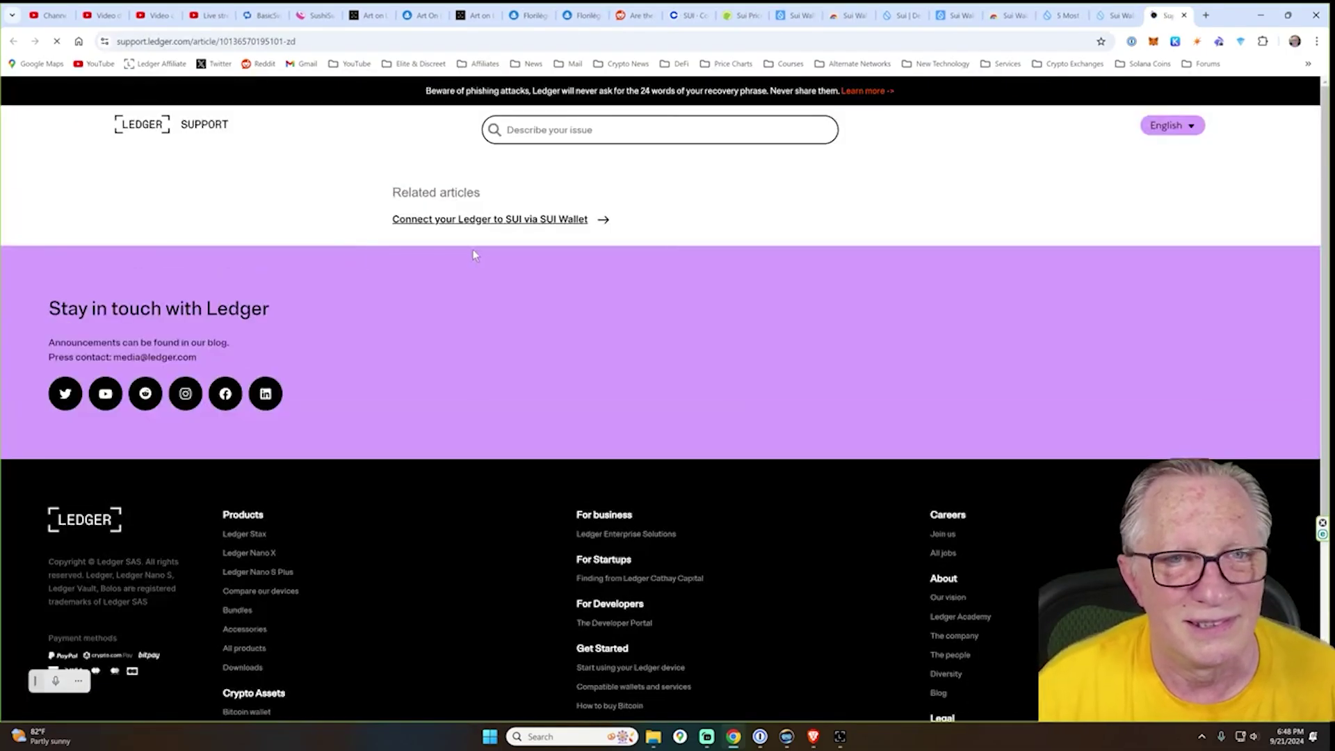
{"action": "scroll", "coordinate": [296, 552], "scroll_direction": "down", "scroll_amount": 2}
{"action": "scroll", "coordinate": [299, 554], "scroll_direction": "down", "scroll_amount": 2}
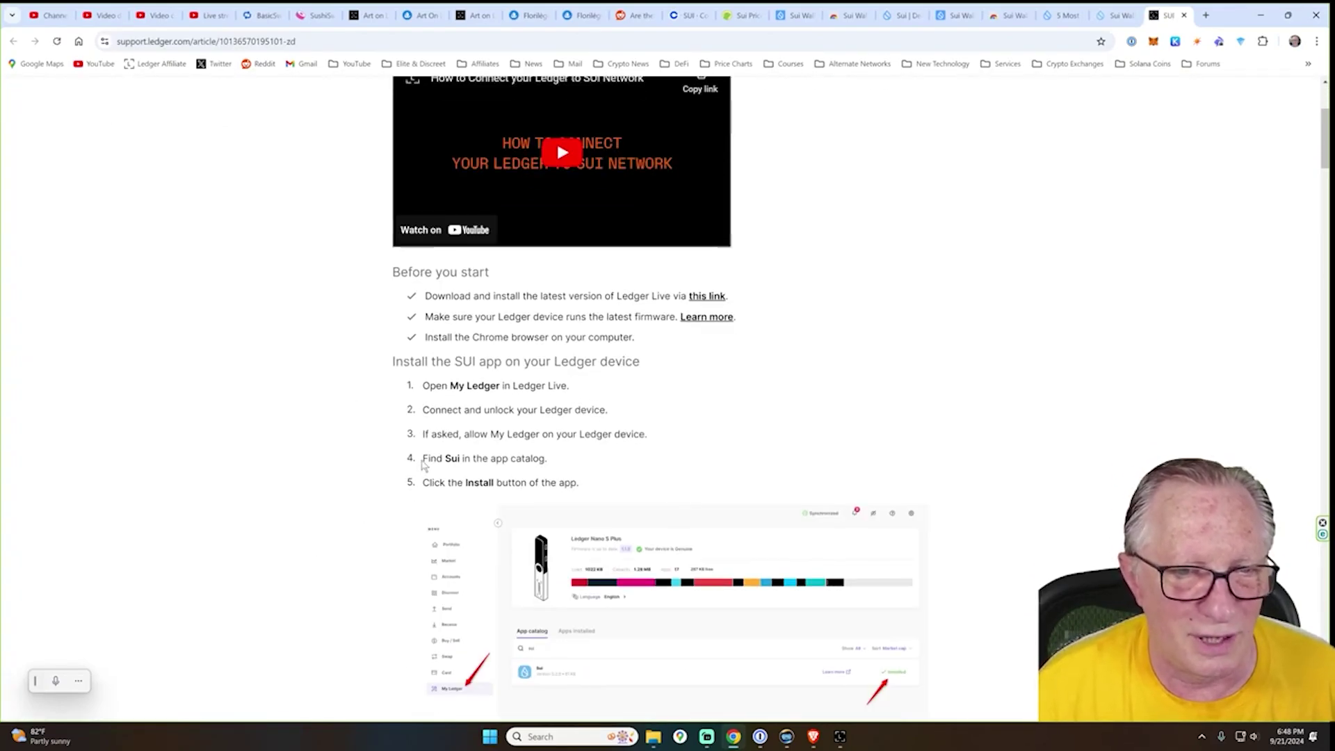
{"action": "left_click_drag", "start_coordinate": [422, 458], "coordinate": [555, 457]}
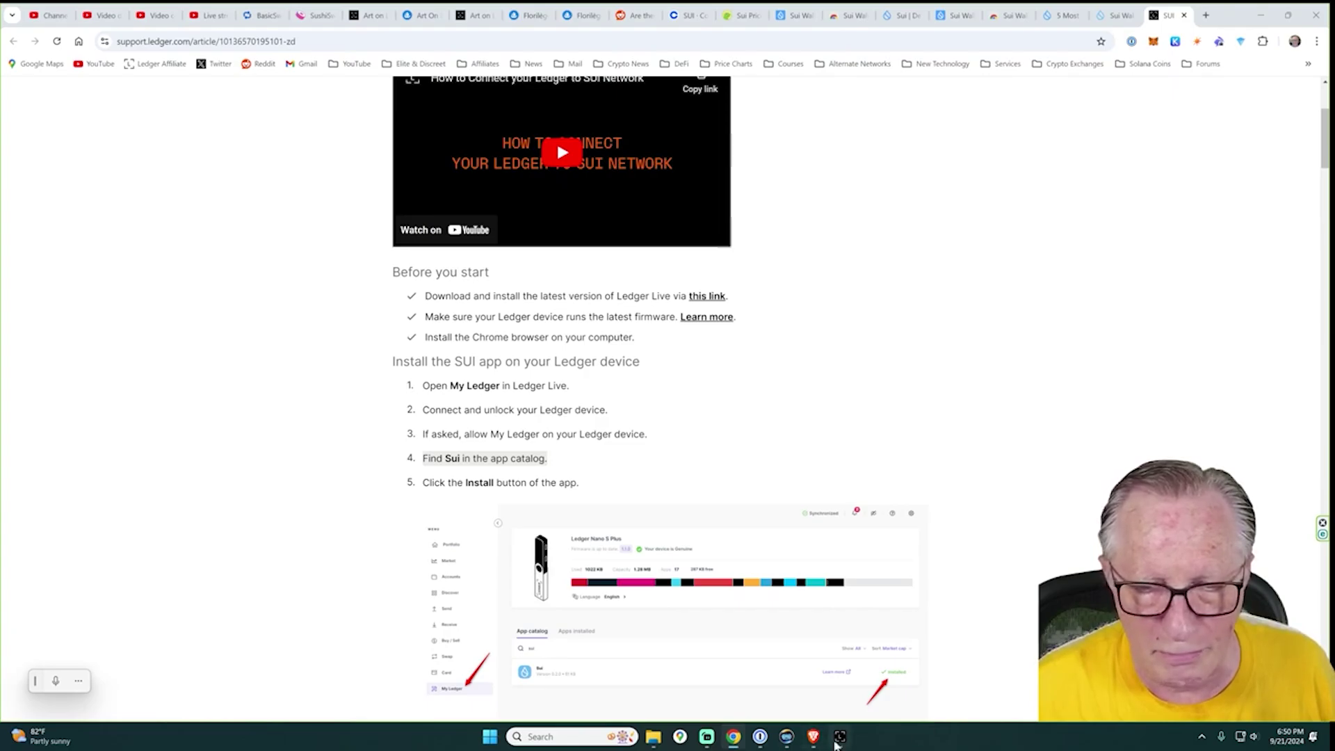
Step: Search Ledger Live's app catalog for 'sui' to find the Sui app, version 0.2.1
{"action": "left_click", "coordinate": [840, 736]}
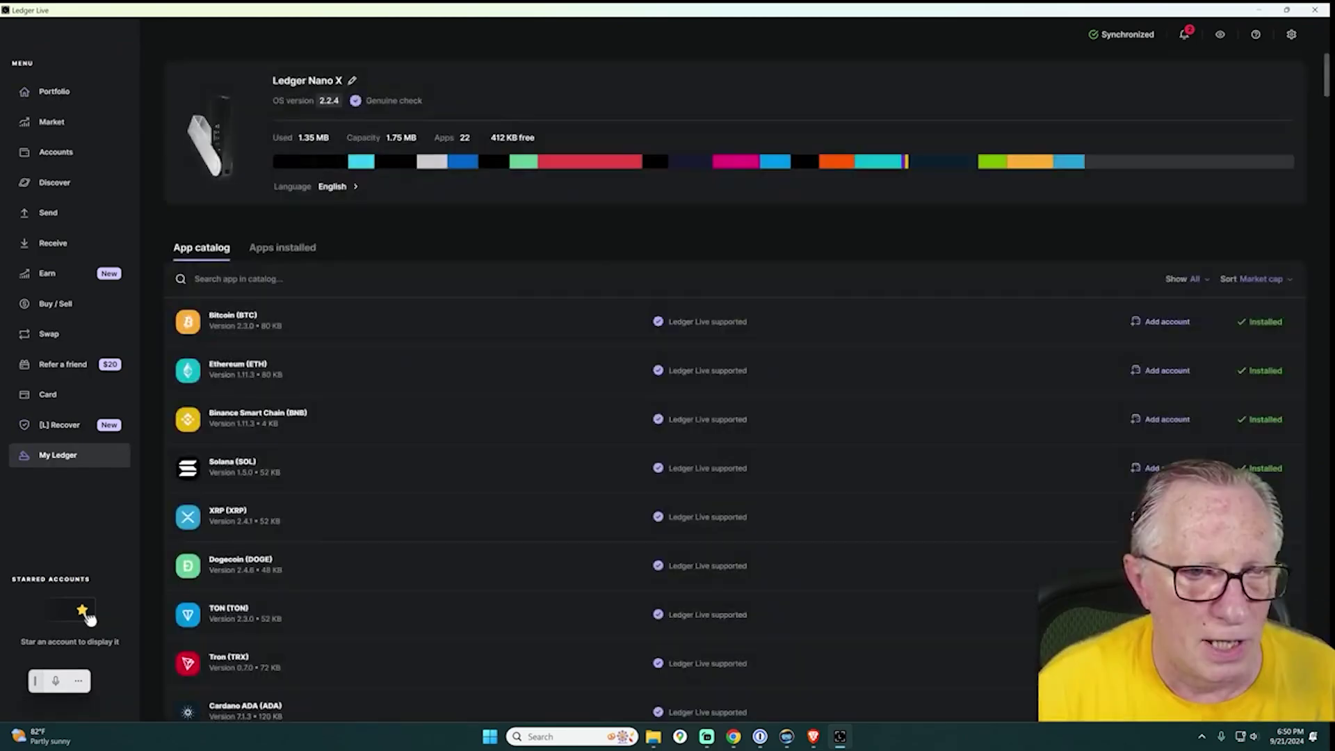
{"action": "type", "text": "sui"}
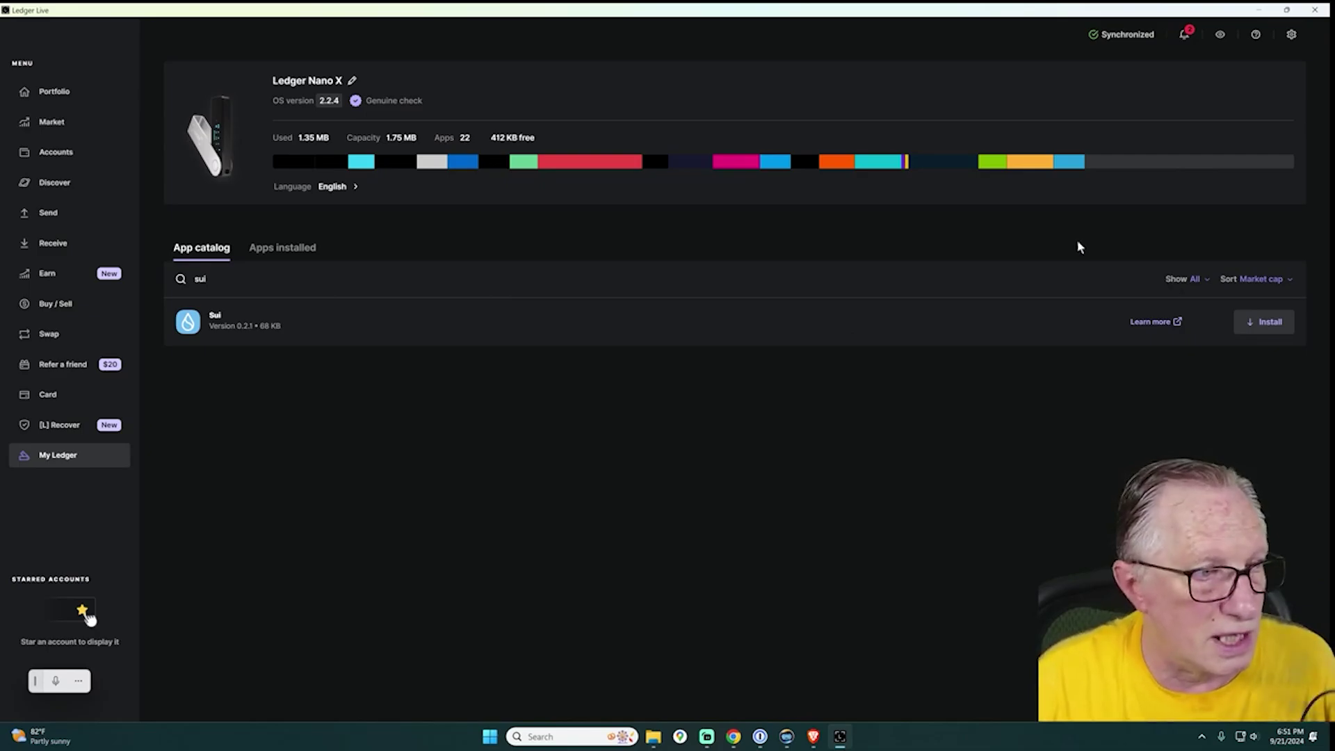
Step: Install the Sui app on the Nano X, then return to the Sui support article
{"action": "left_click", "coordinate": [1262, 327]}
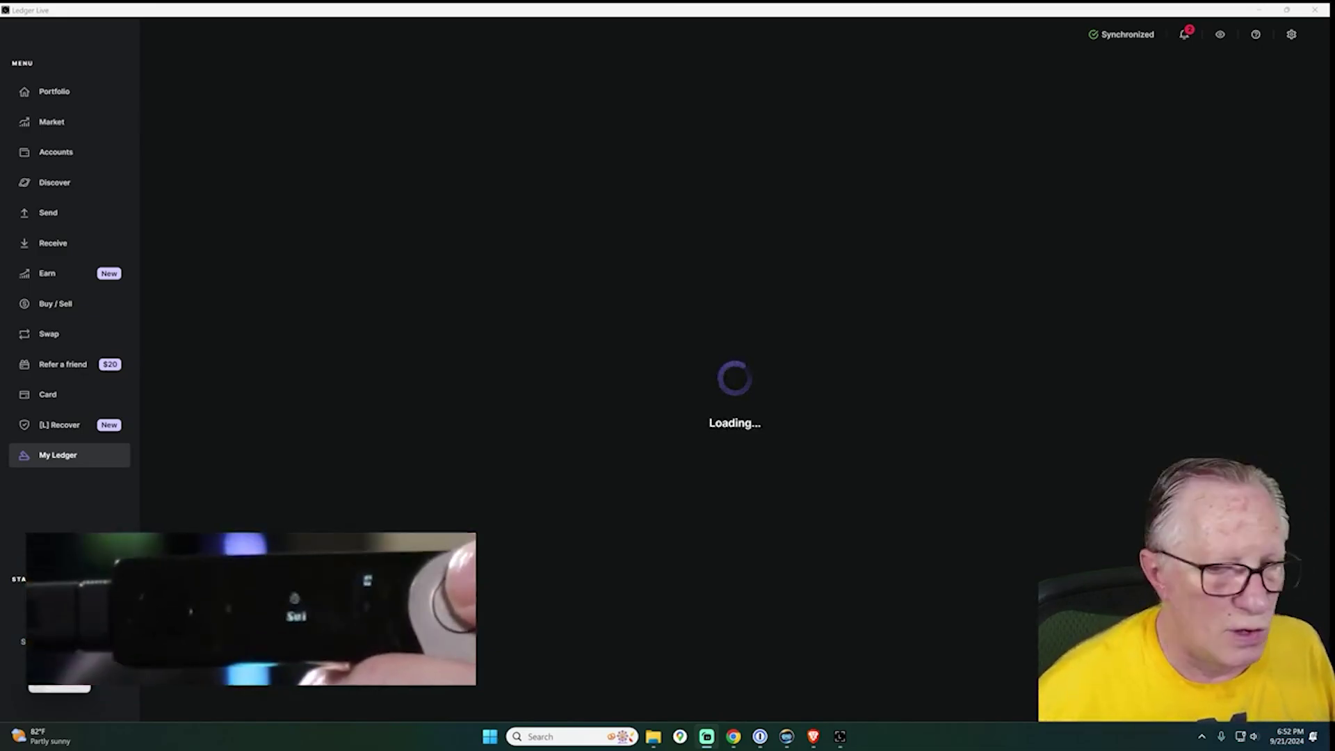
{"action": "key", "text": "alt+Tab"}
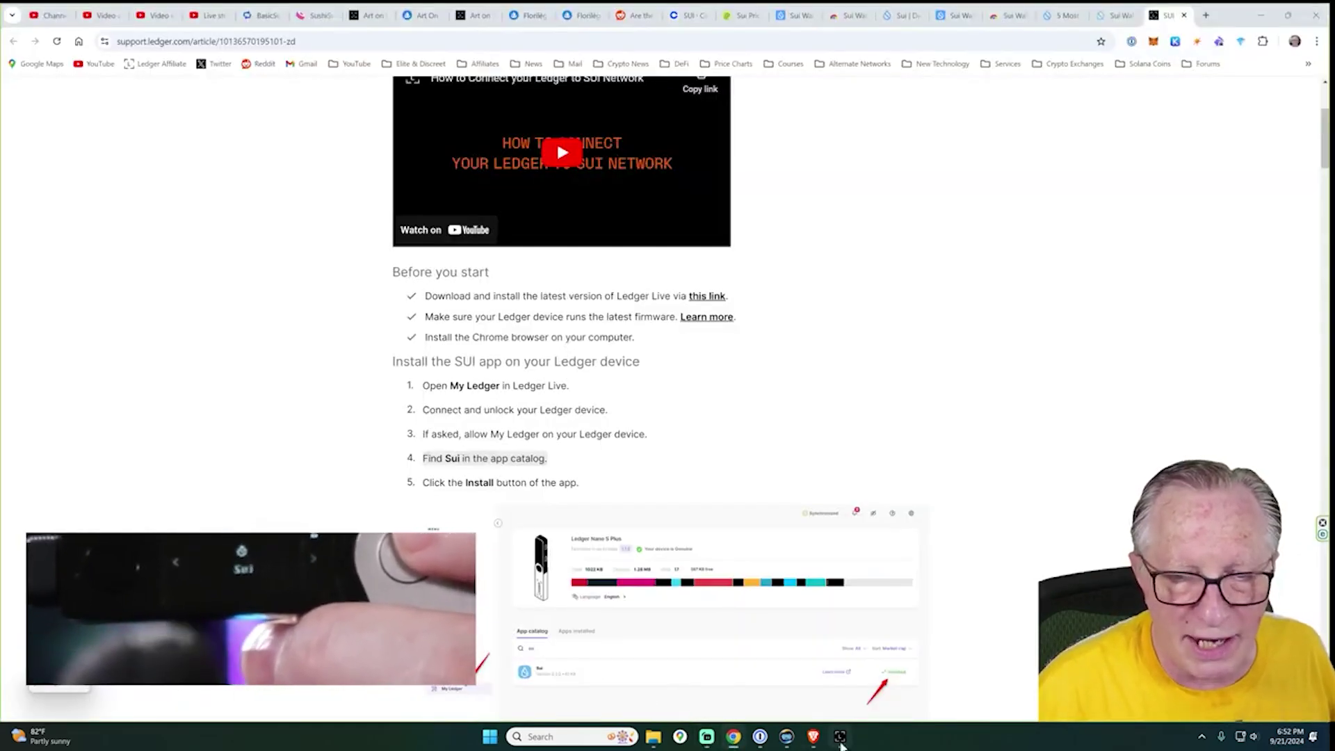
Step: Switch Ledger Live from My Ledger to Portfolio, minimize it, and return to the Sui Wallet tab
{"action": "left_click", "coordinate": [840, 737]}
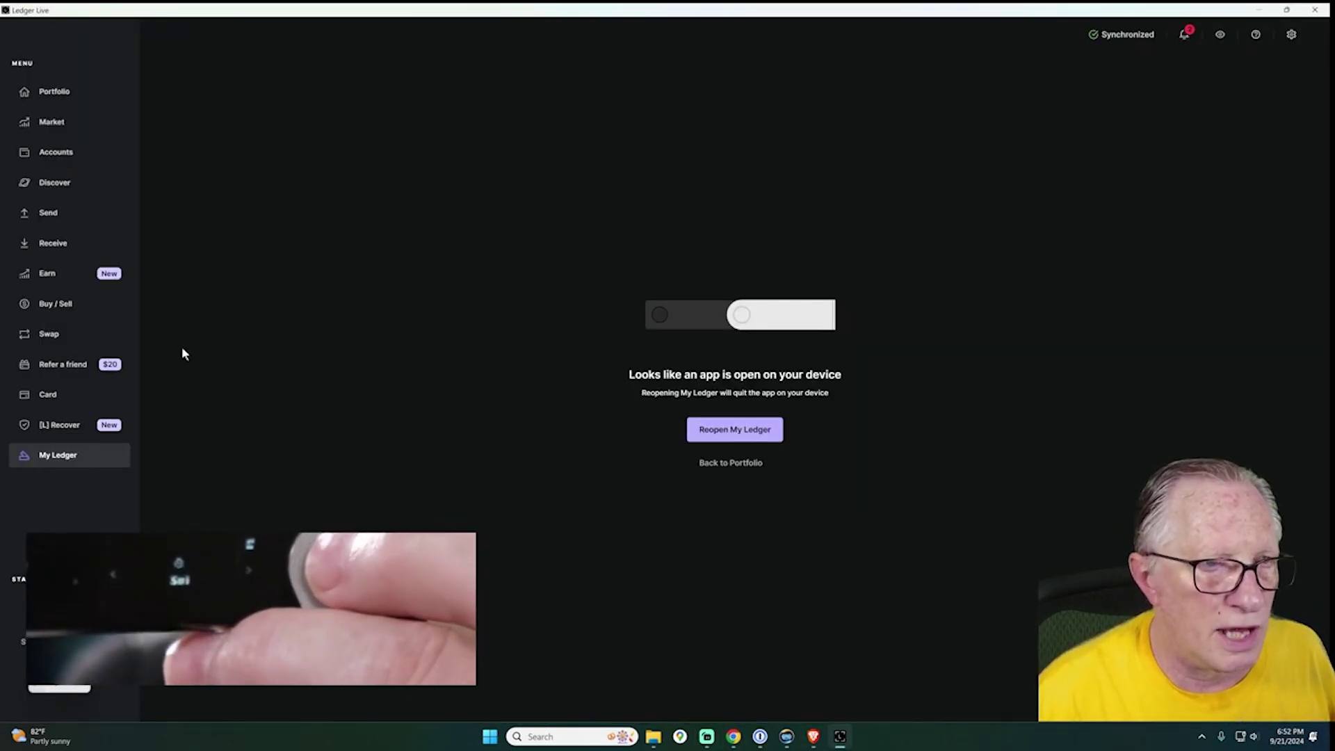
{"action": "left_click", "coordinate": [53, 93]}
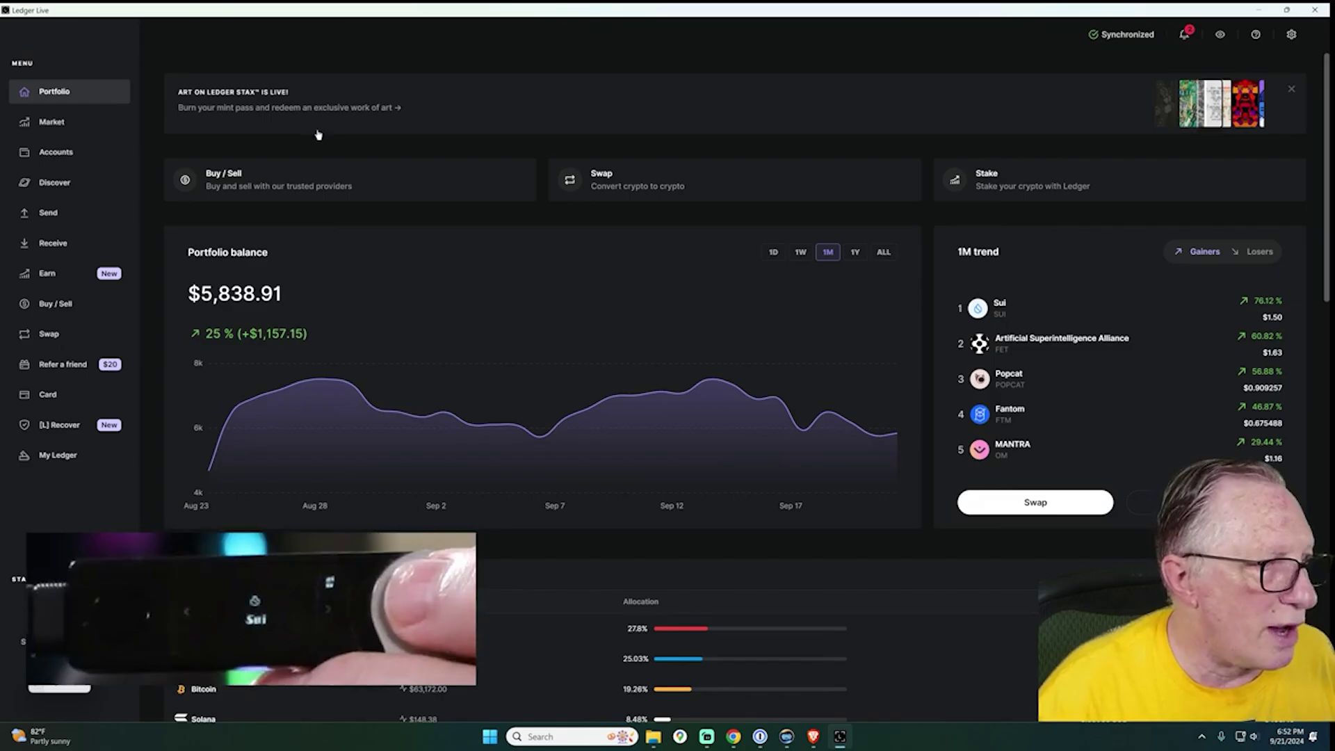
{"action": "left_click", "coordinate": [1260, 10]}
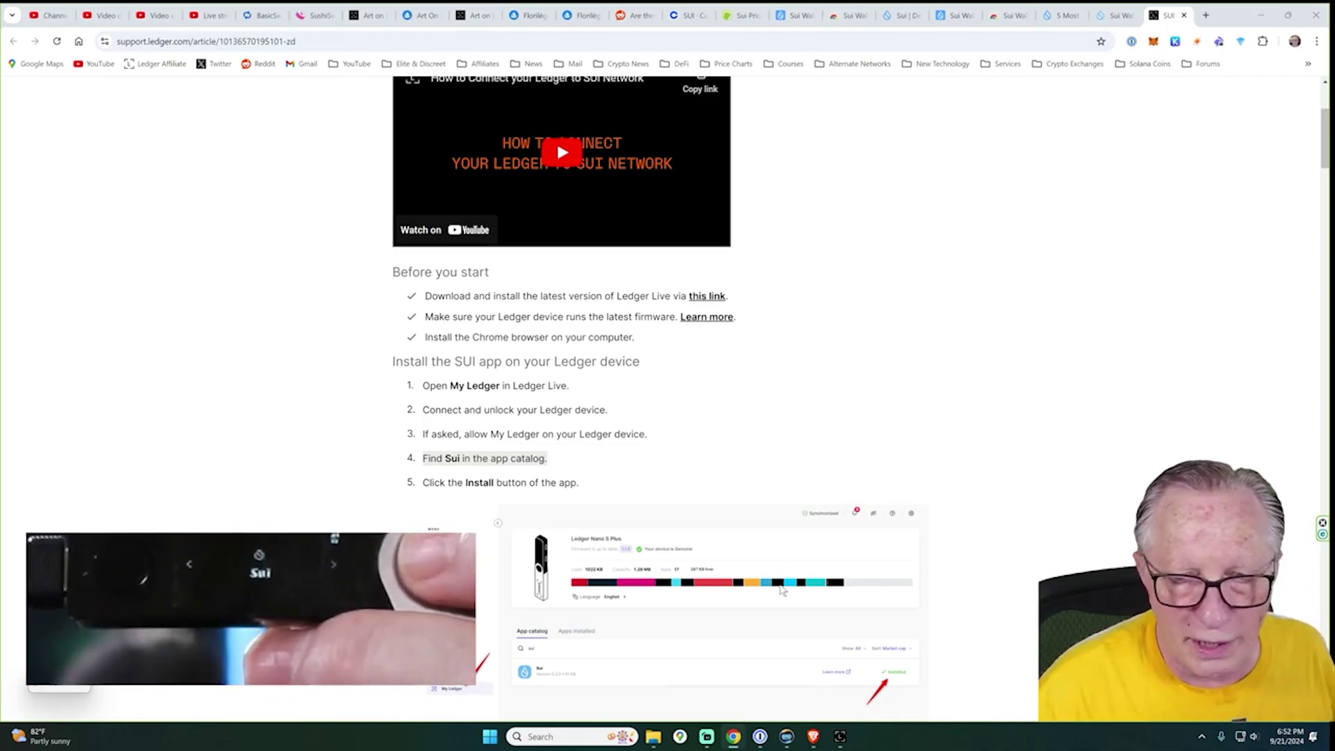
{"action": "key", "text": "ctrl+shift+Tab"}
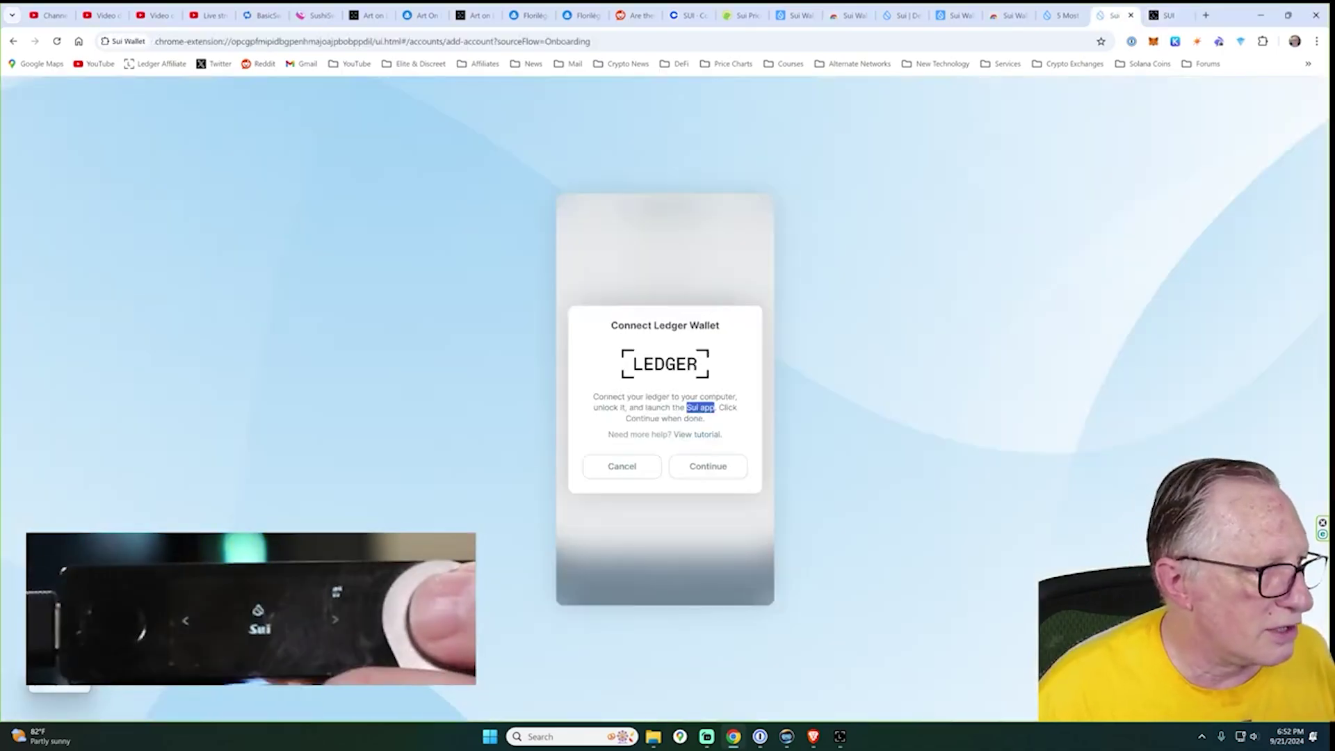
Step: Connect the paired Nano X to Sui Wallet and select the Ledger account holding 13.5 SUI
{"action": "left_click", "coordinate": [707, 466]}
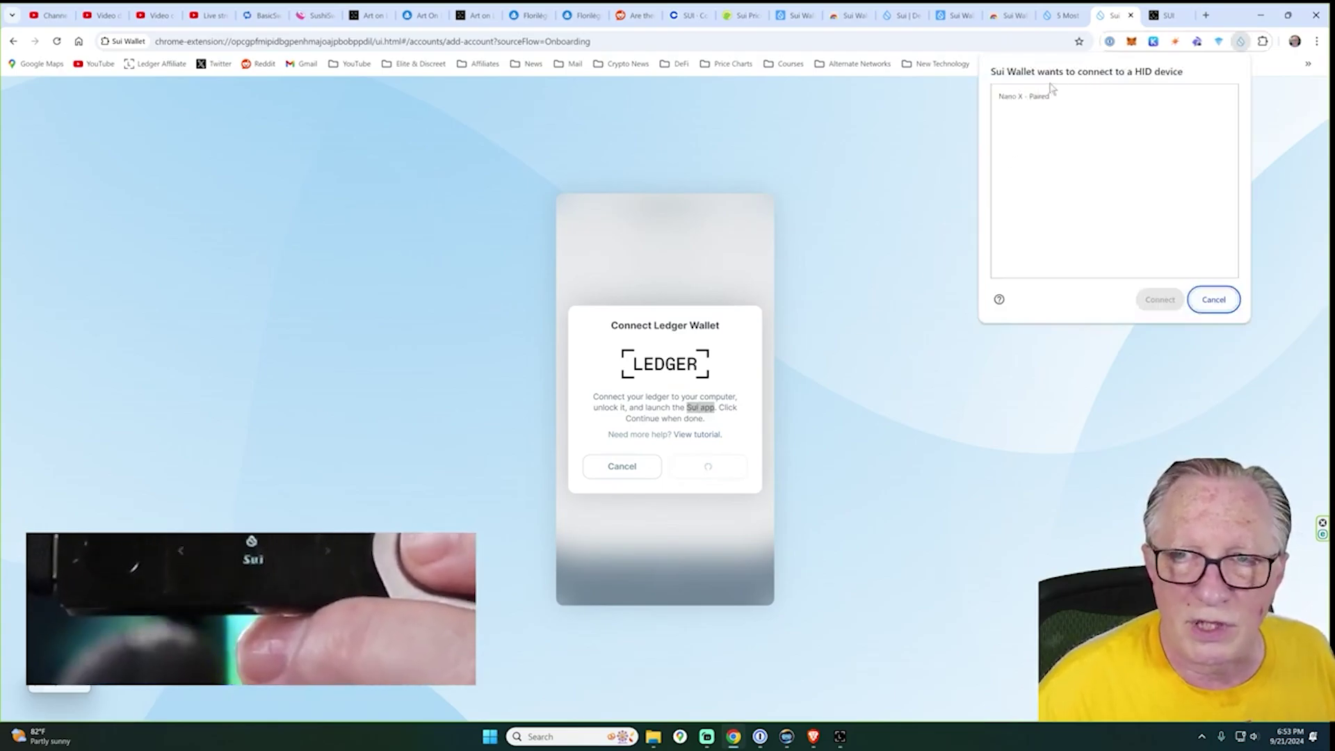
{"action": "left_click", "coordinate": [1036, 97]}
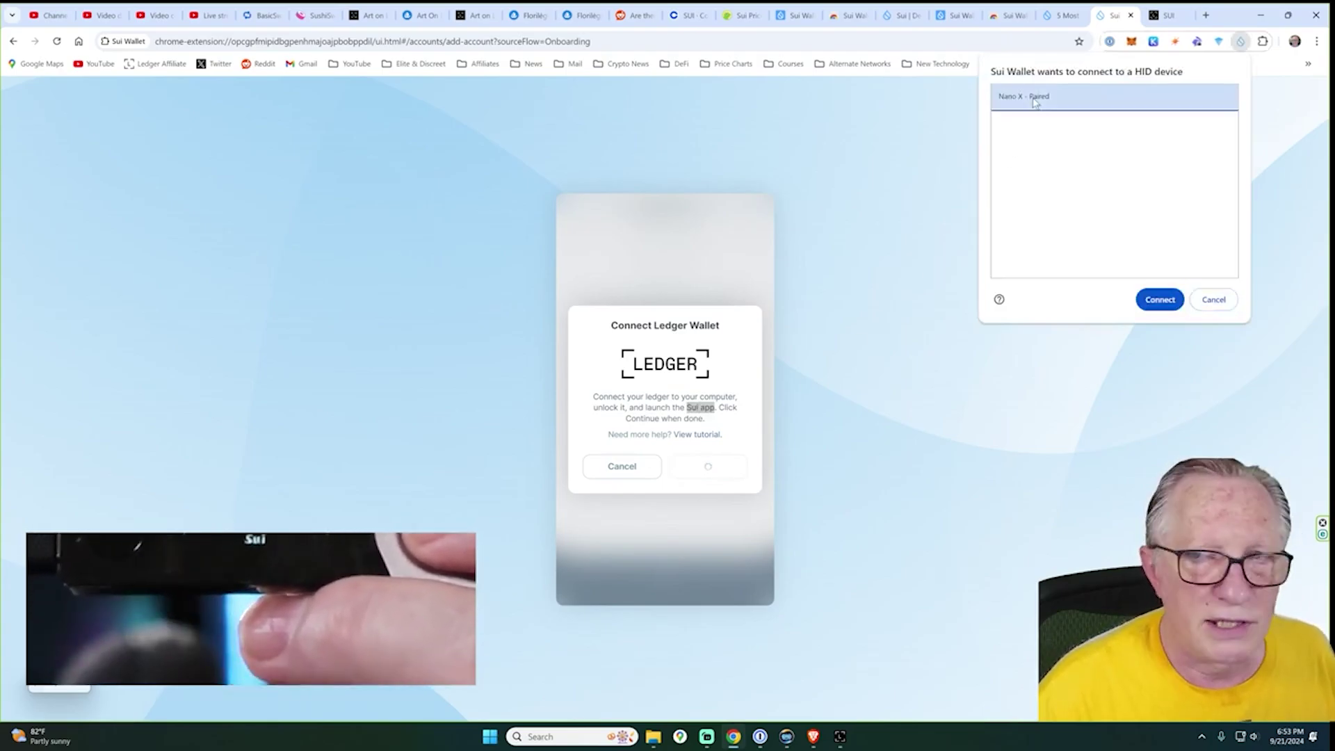
{"action": "left_click", "coordinate": [1159, 300]}
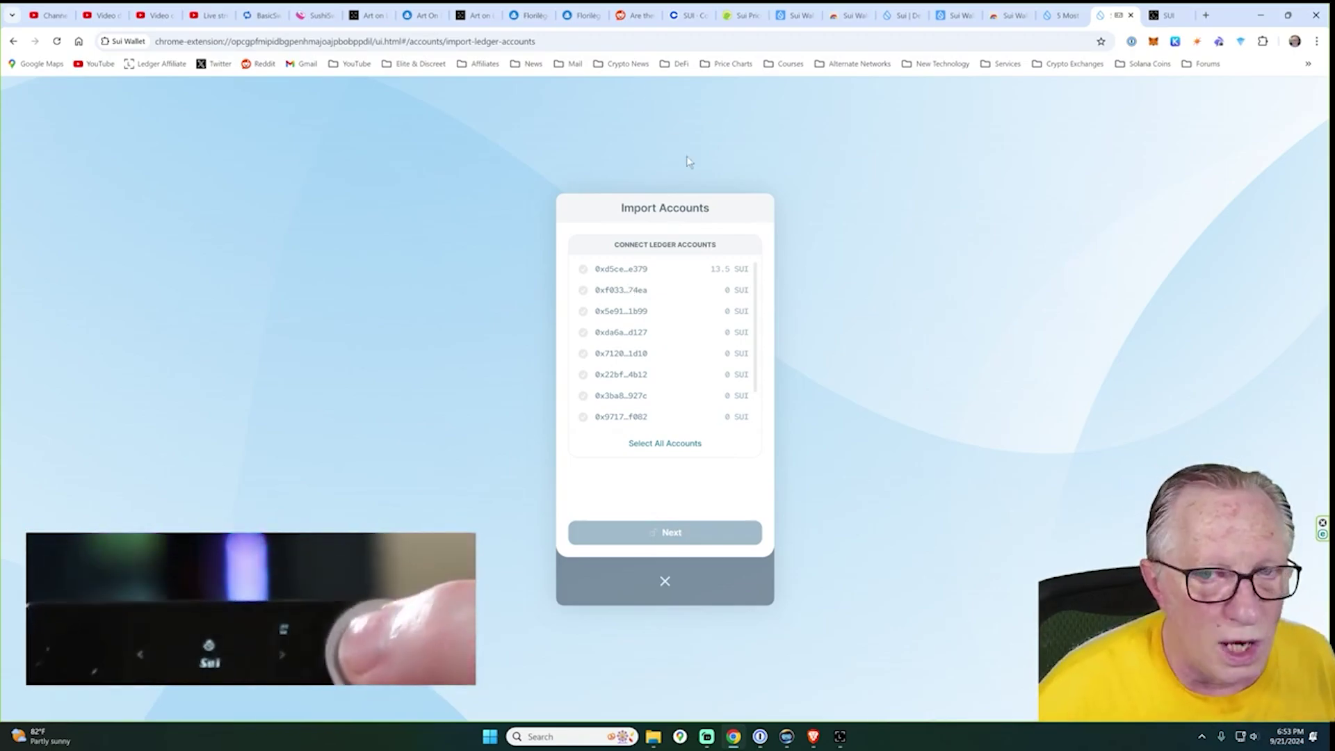
{"action": "scroll", "coordinate": [757, 326], "scroll_direction": "down", "scroll_amount": 2}
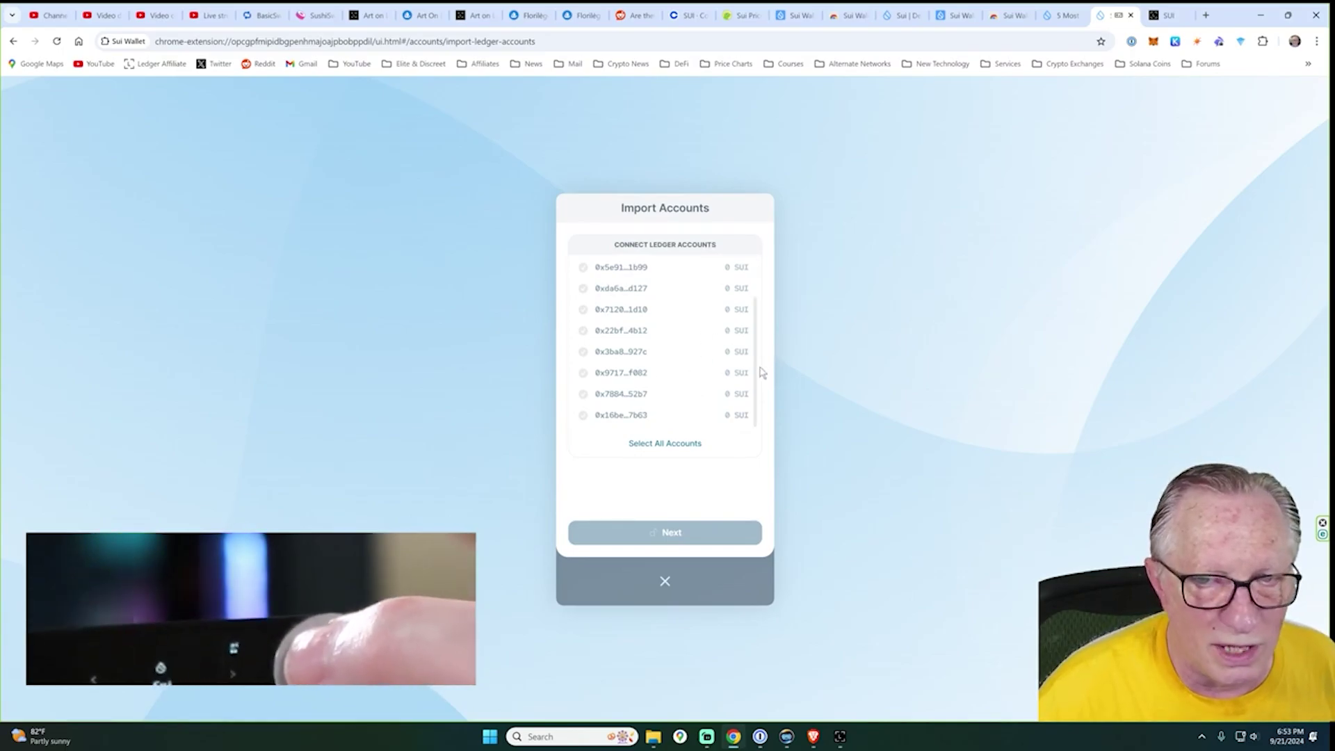
{"action": "scroll", "coordinate": [757, 376], "scroll_direction": "up", "scroll_amount": 2}
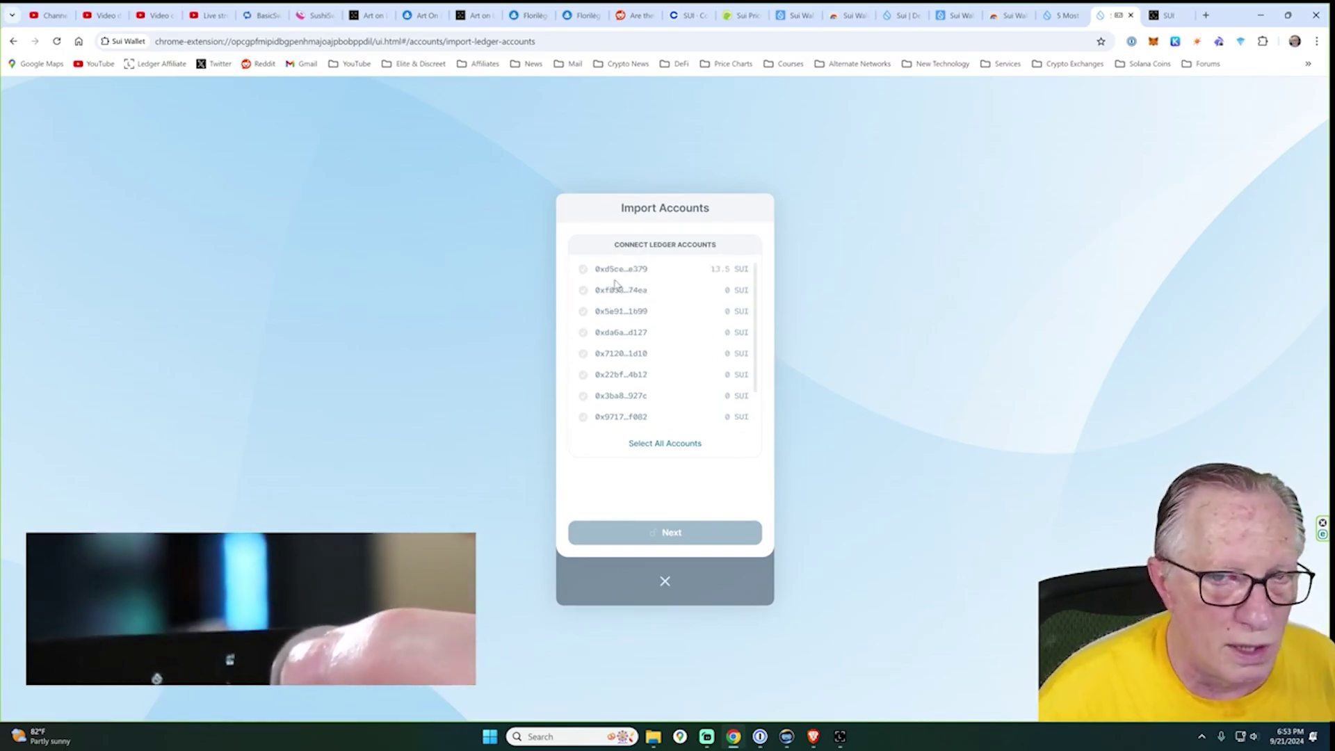
{"action": "left_click", "coordinate": [584, 271]}
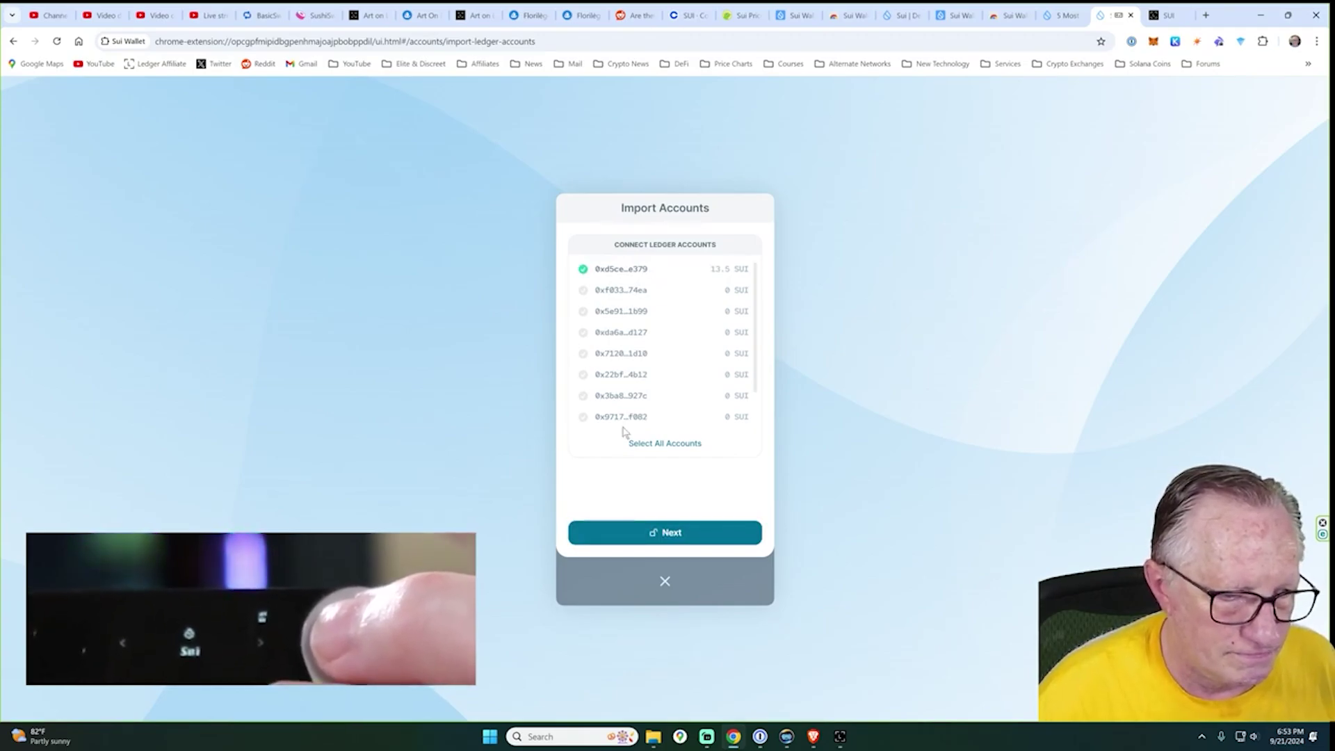
Step: Create the wallet with the chosen Ledger account, a confirmed password, and accepted Terms of Service
{"action": "left_click", "coordinate": [671, 534]}
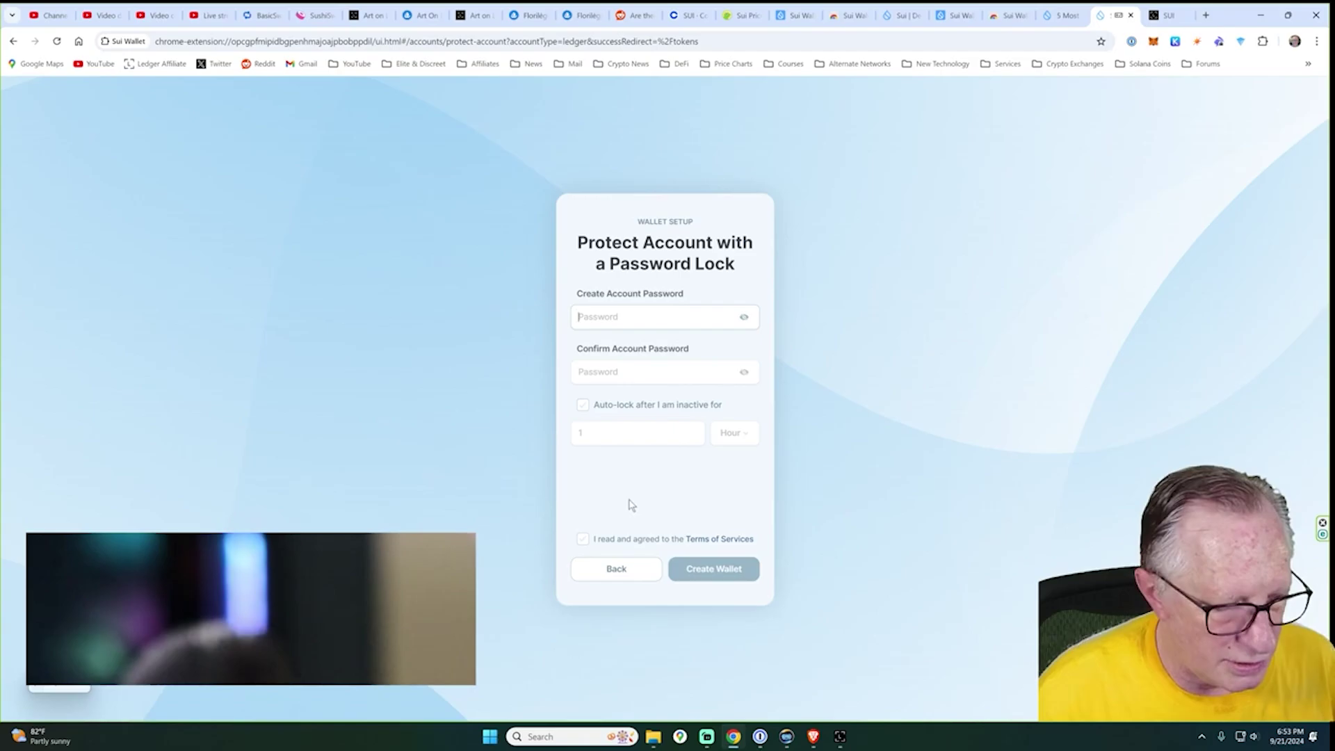
{"action": "key", "text": "ctrl+v"}
{"action": "key", "text": "Tab"}
{"action": "key", "text": "ctrl+v"}
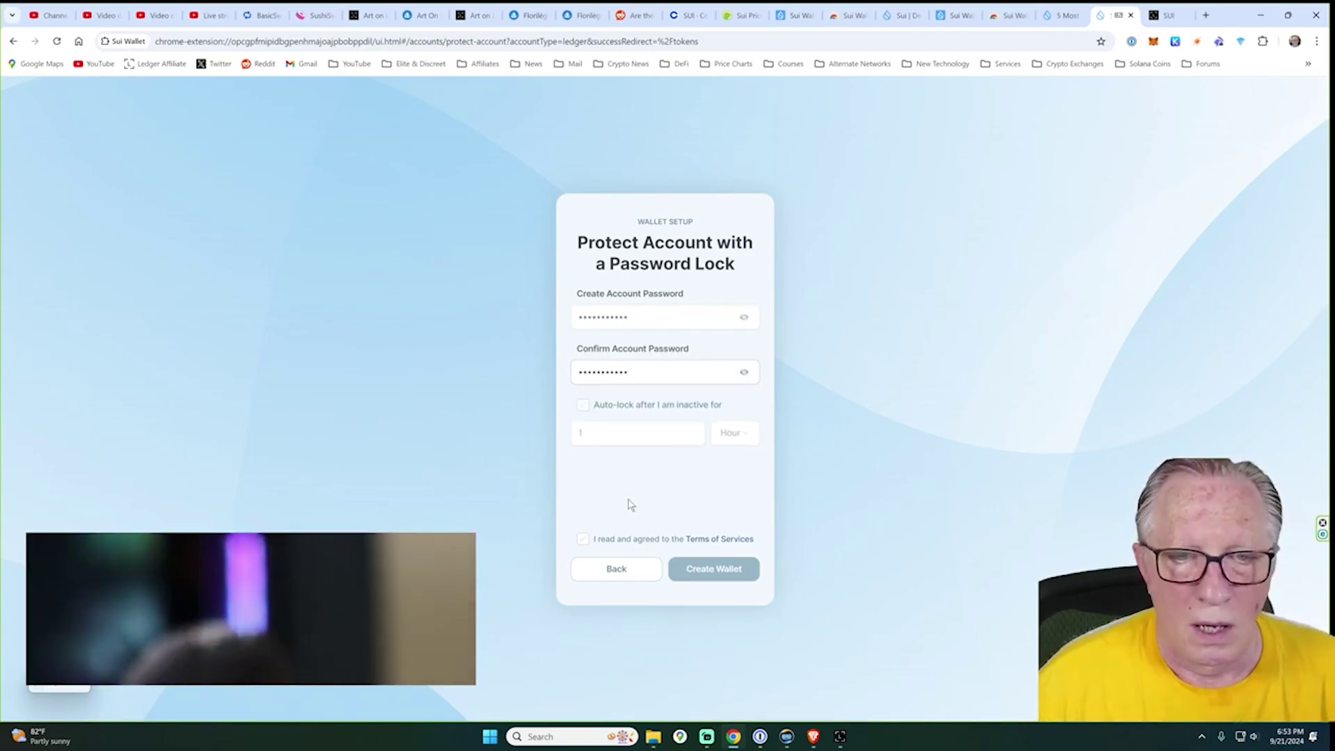
{"action": "left_click", "coordinate": [583, 540]}
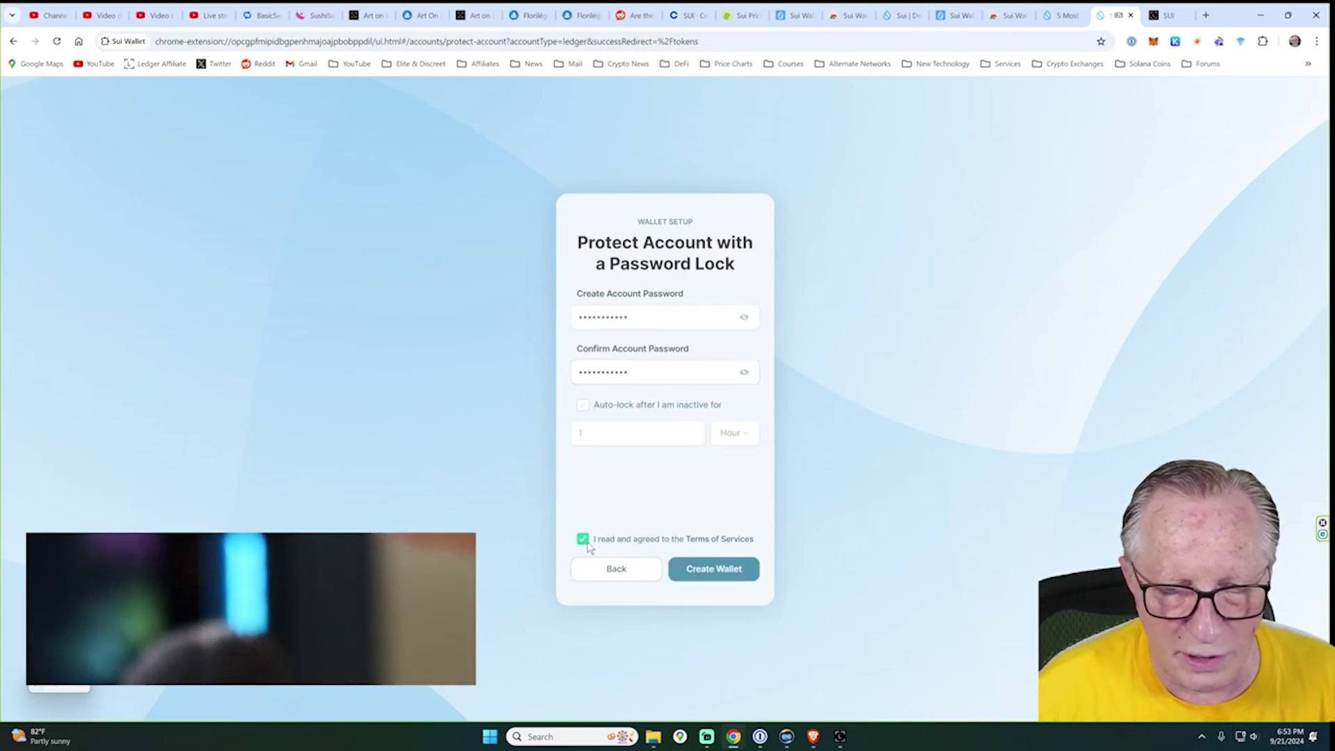
{"action": "left_click", "coordinate": [692, 567]}
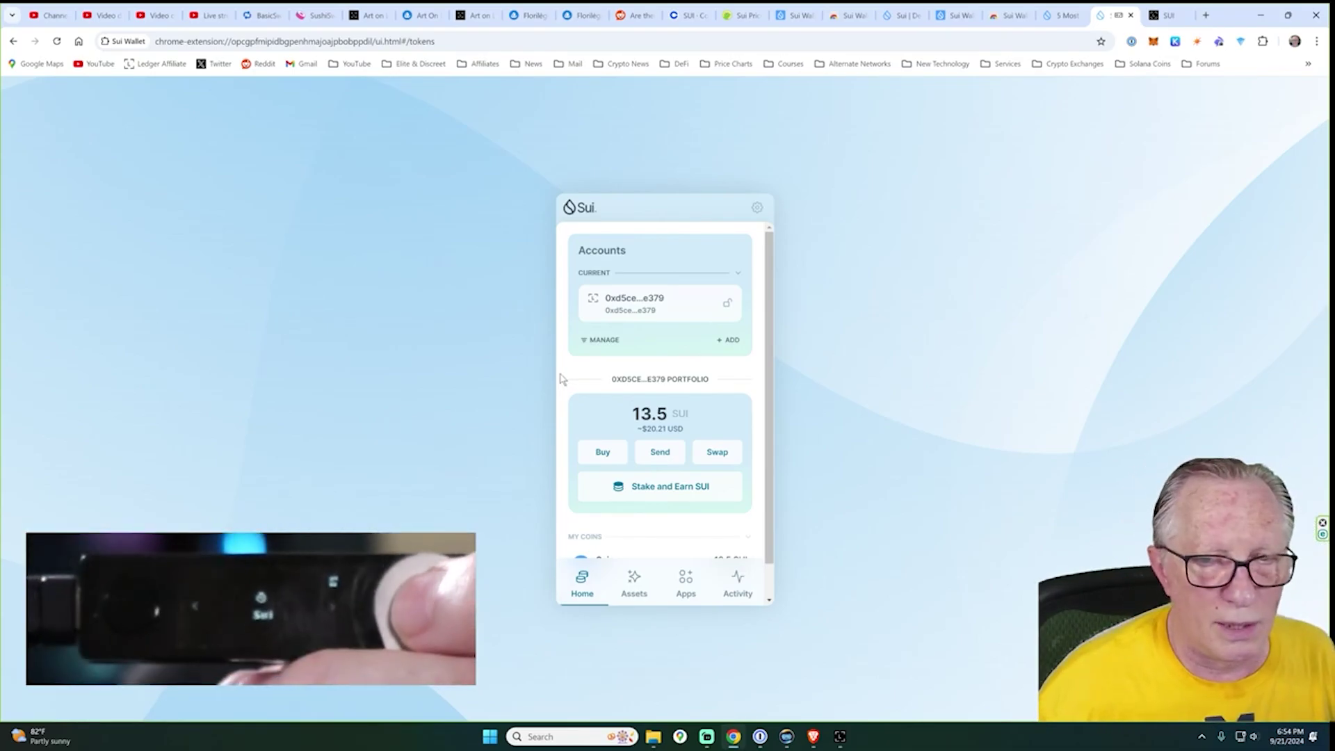
Step: Copy the new Sui Wallet account address and go back to the Coinbase tab
{"action": "mouse_move", "coordinate": [663, 311]}
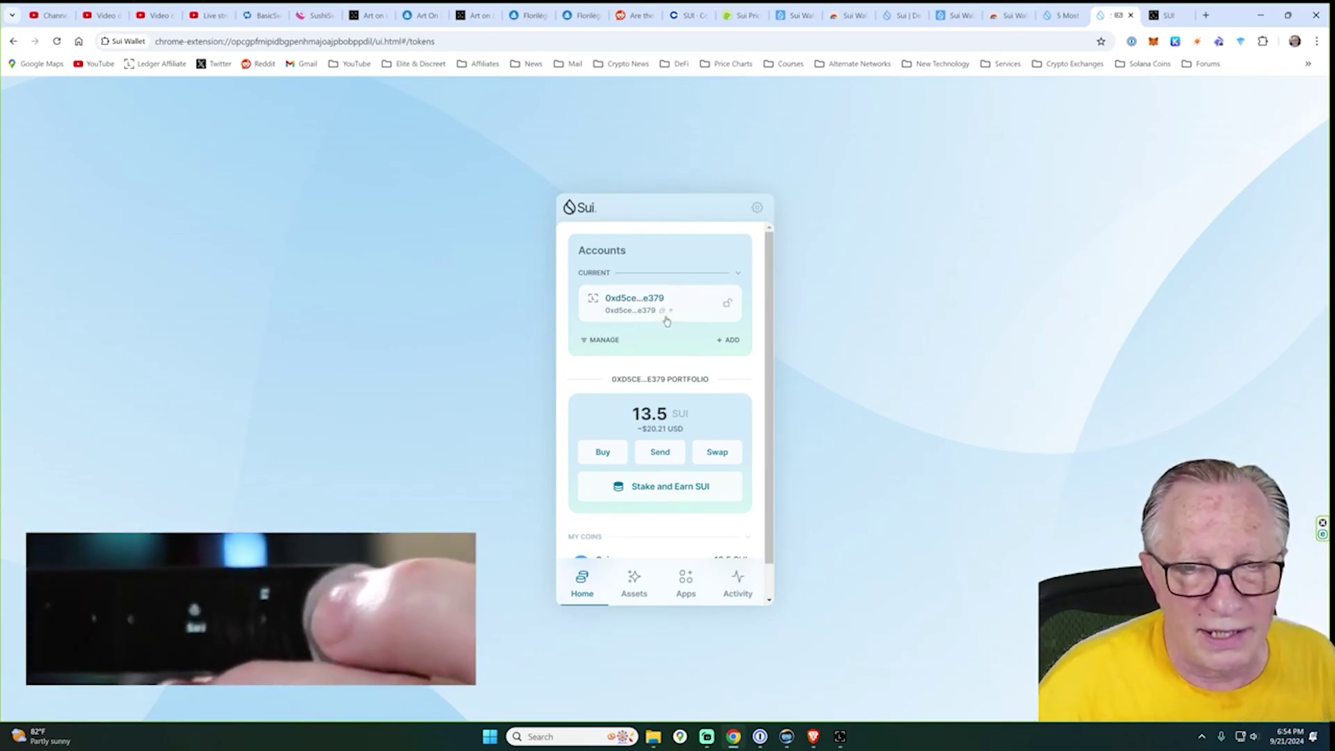
{"action": "left_click", "coordinate": [663, 312]}
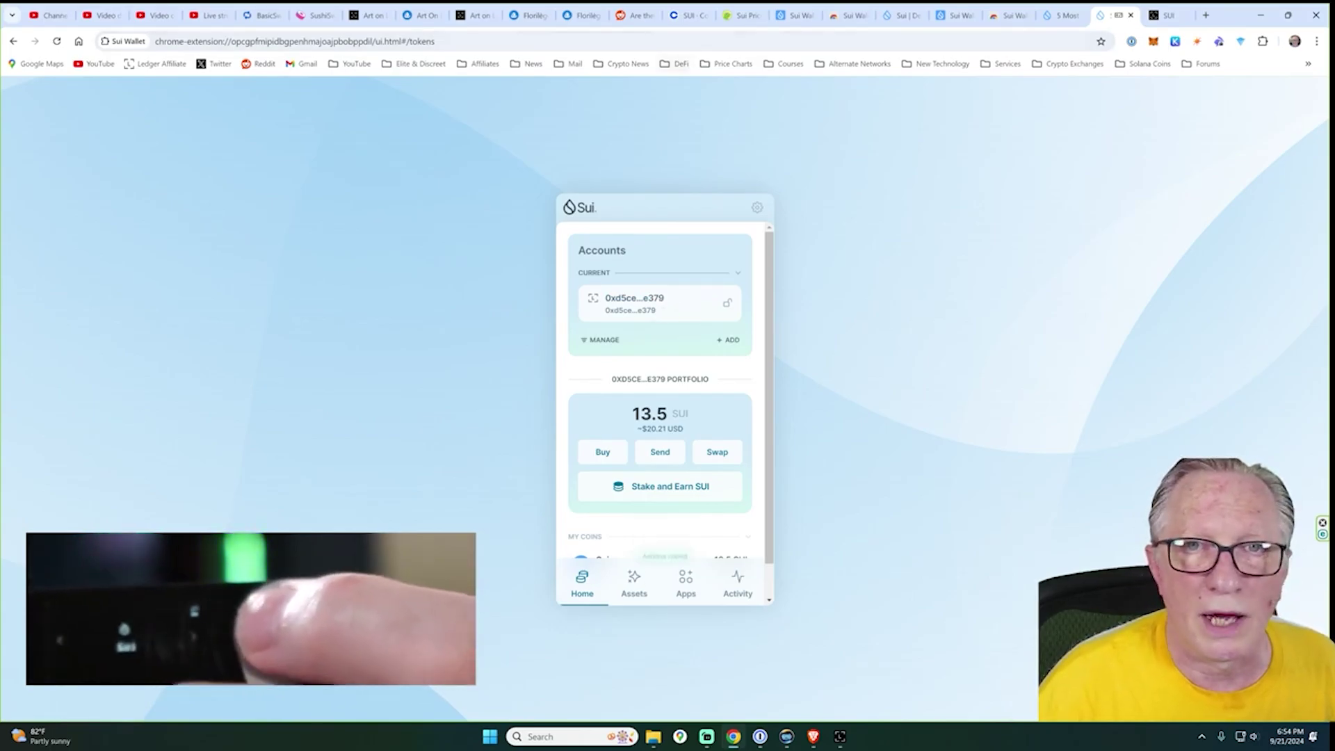
{"action": "left_click", "coordinate": [688, 17]}
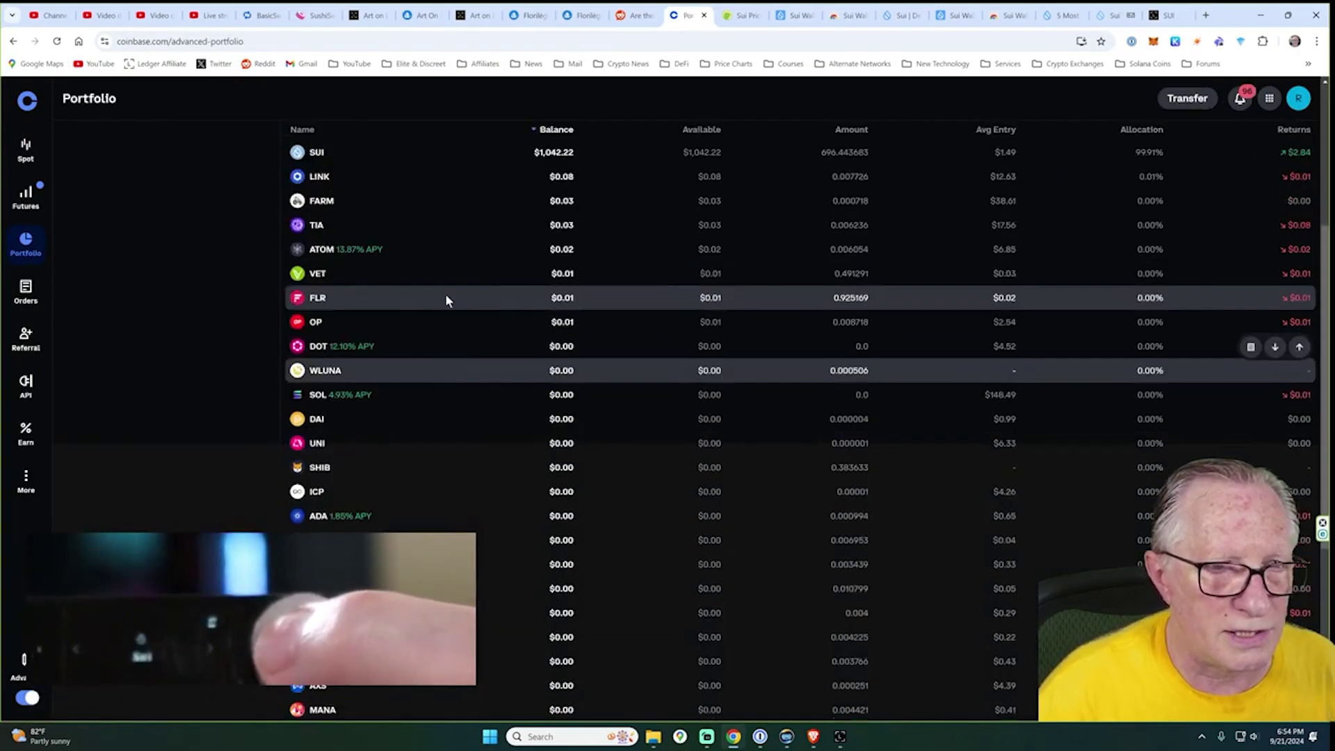
{"action": "scroll", "coordinate": [451, 295], "scroll_direction": "down", "scroll_amount": 8}
{"action": "scroll", "coordinate": [336, 312], "scroll_direction": "up", "scroll_amount": 4}
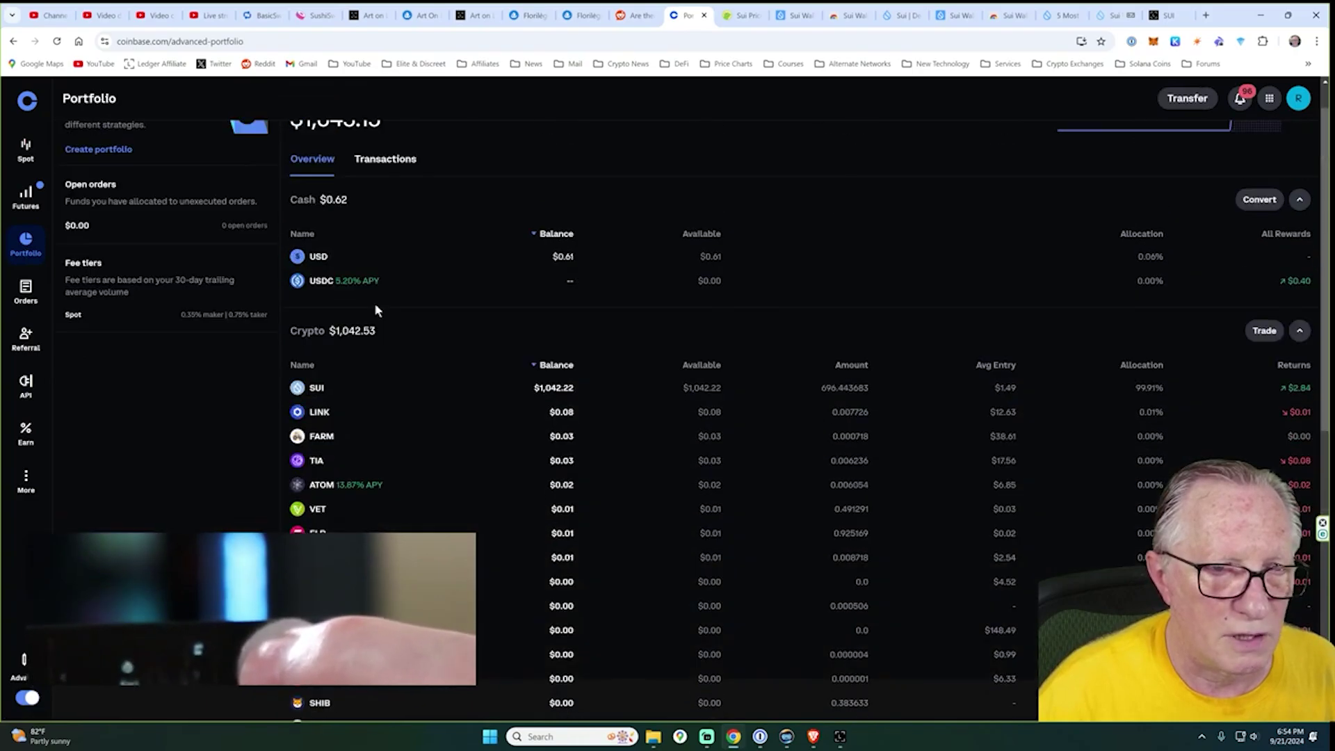
Step: Open the SUI asset in Coinbase and set the send amount to Max, $1,042.22
{"action": "left_click", "coordinate": [316, 388]}
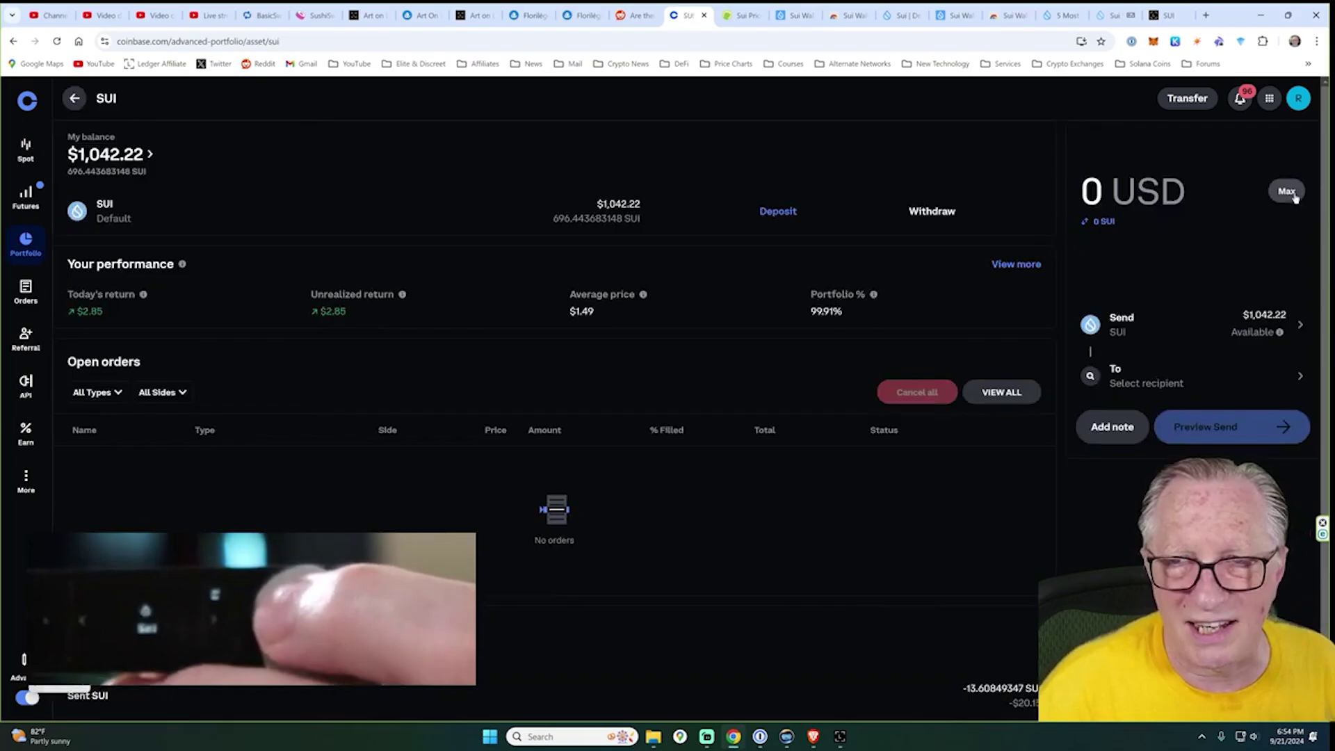
{"action": "left_click", "coordinate": [1273, 193]}
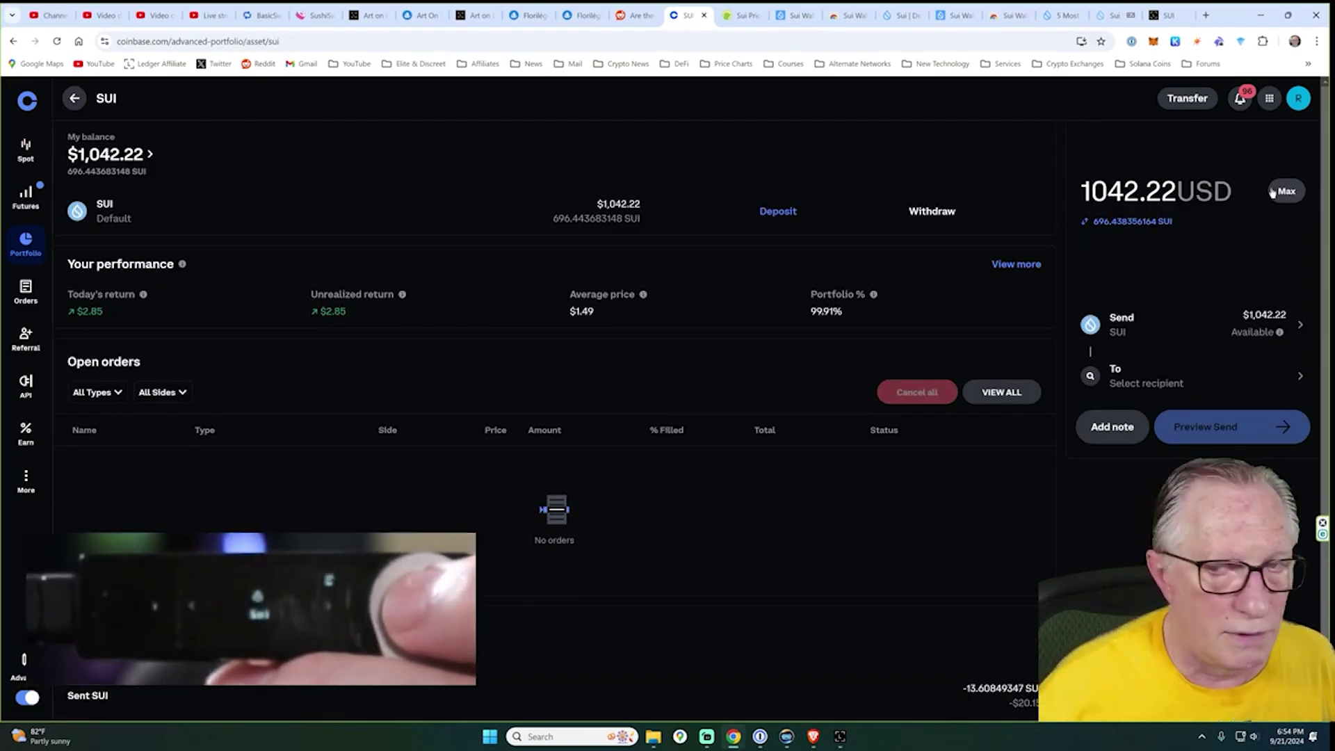
Step: Paste the copied Sui Wallet address as recipient and confirm the matching address suggestion
{"action": "right_click", "coordinate": [1142, 391]}
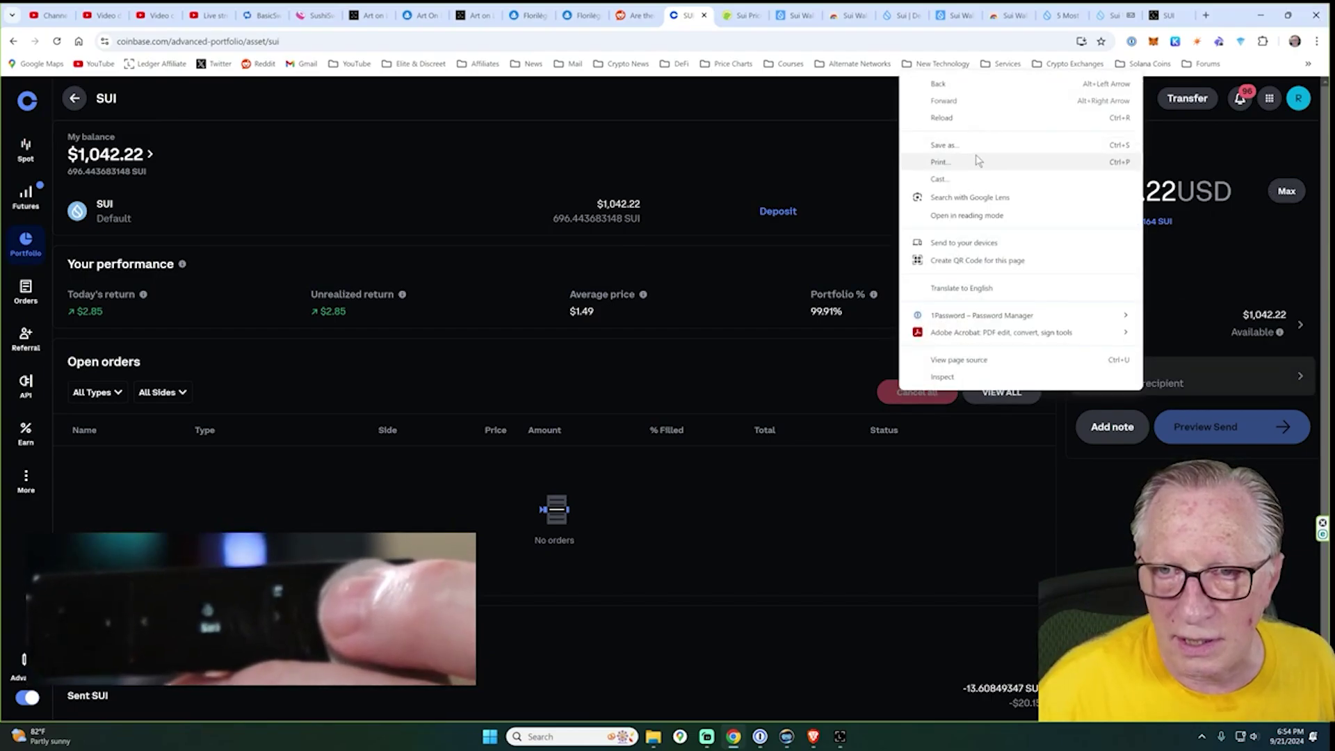
{"action": "left_click", "coordinate": [1205, 281]}
{"action": "left_click", "coordinate": [1230, 372]}
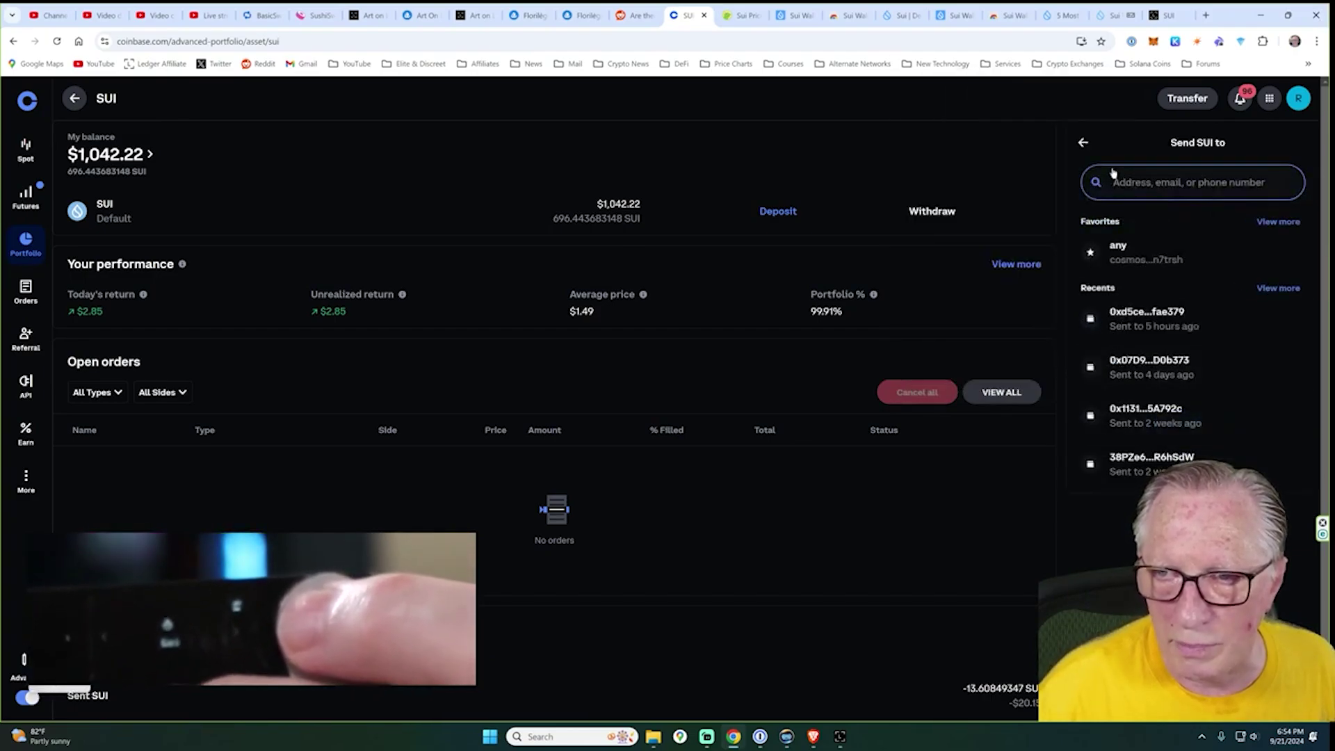
{"action": "right_click", "coordinate": [1127, 191]}
{"action": "left_click", "coordinate": [1182, 307]}
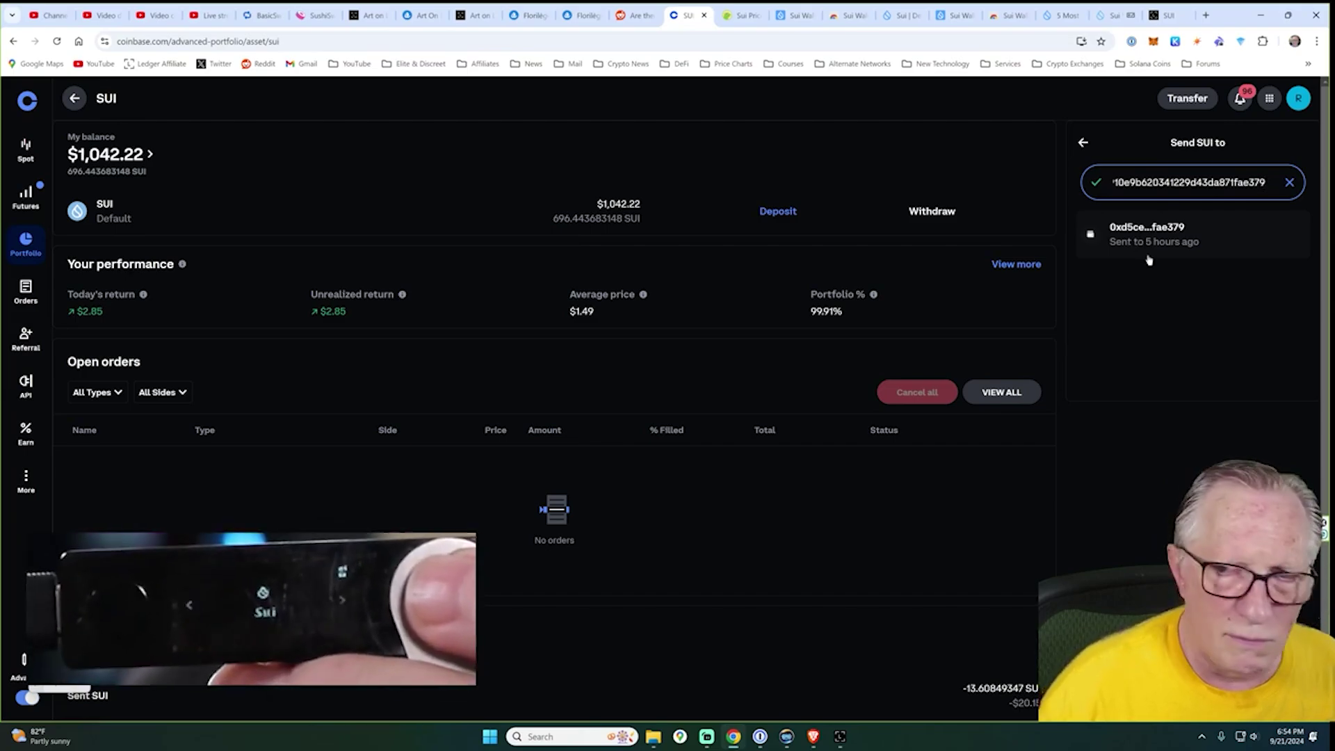
{"action": "left_click", "coordinate": [1146, 233]}
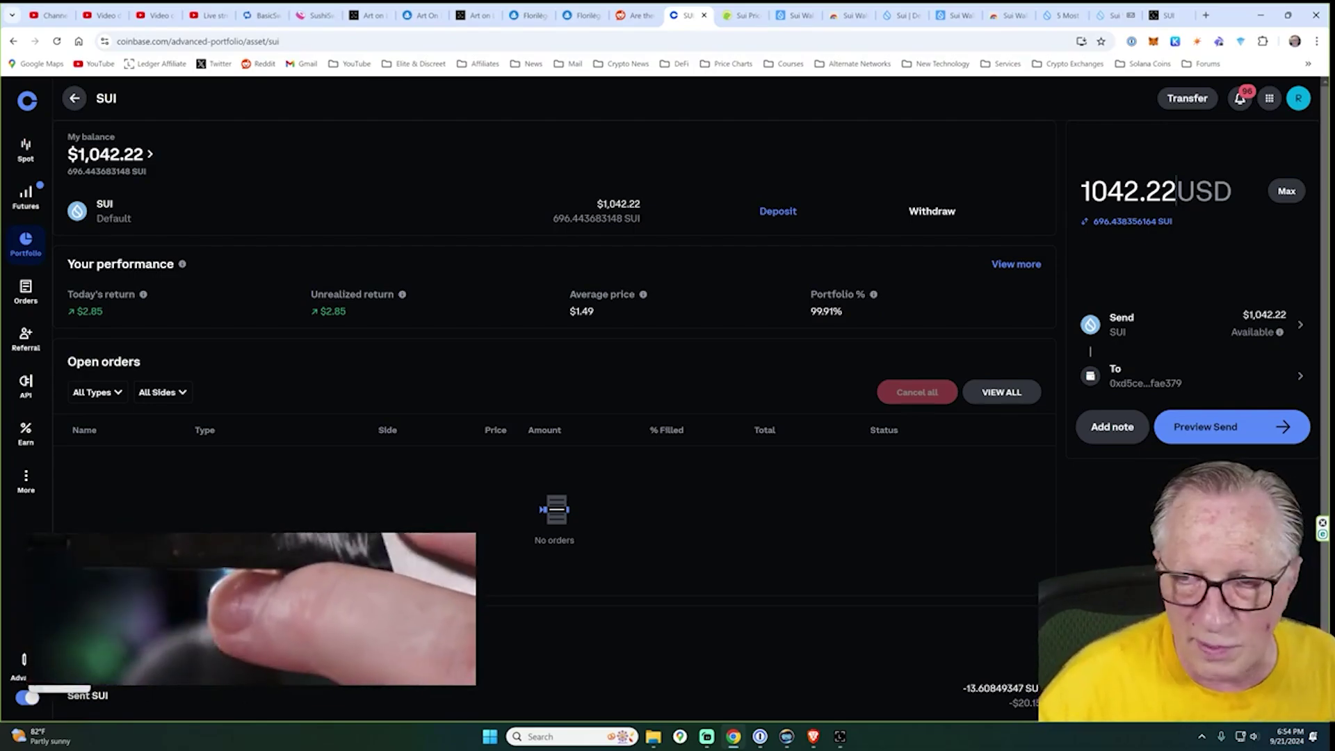
Step: Preview and confirm the 696.343683148 SUI send, authorising it with the authenticator code
{"action": "left_click", "coordinate": [1221, 425]}
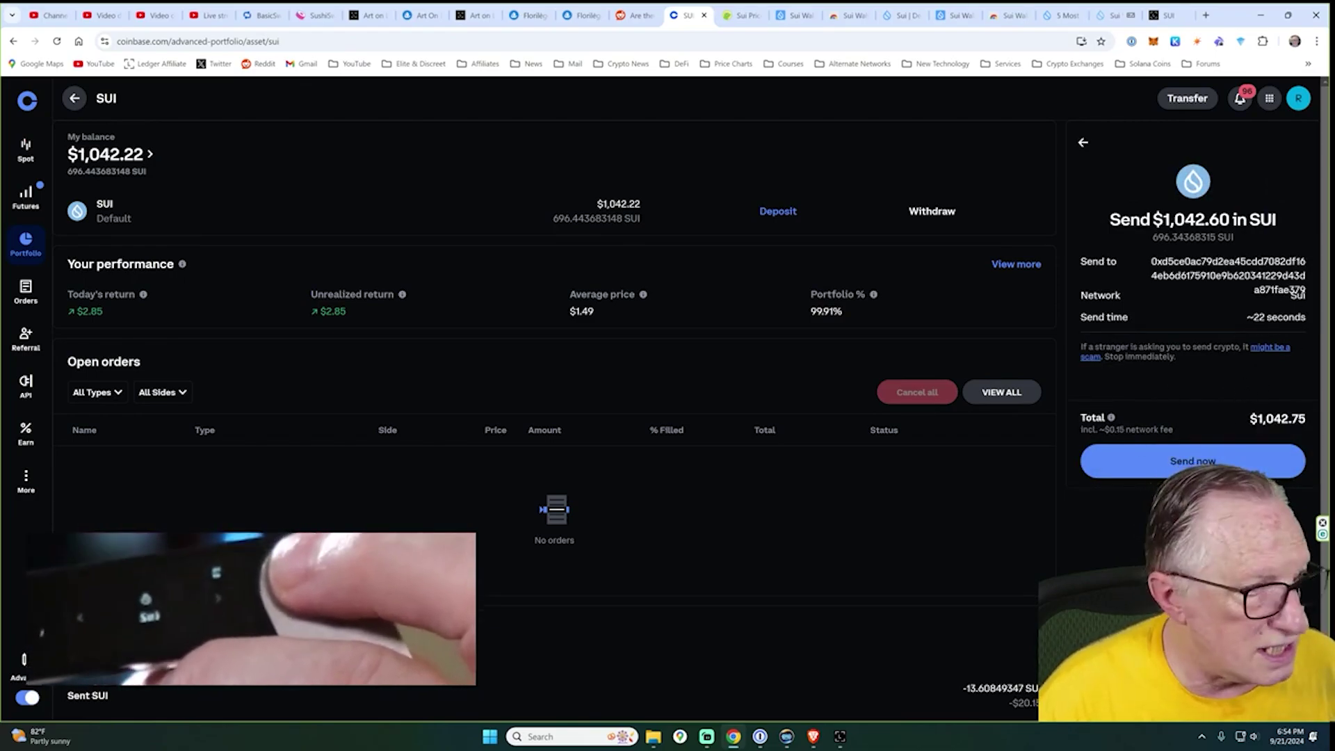
{"action": "left_click", "coordinate": [1182, 461]}
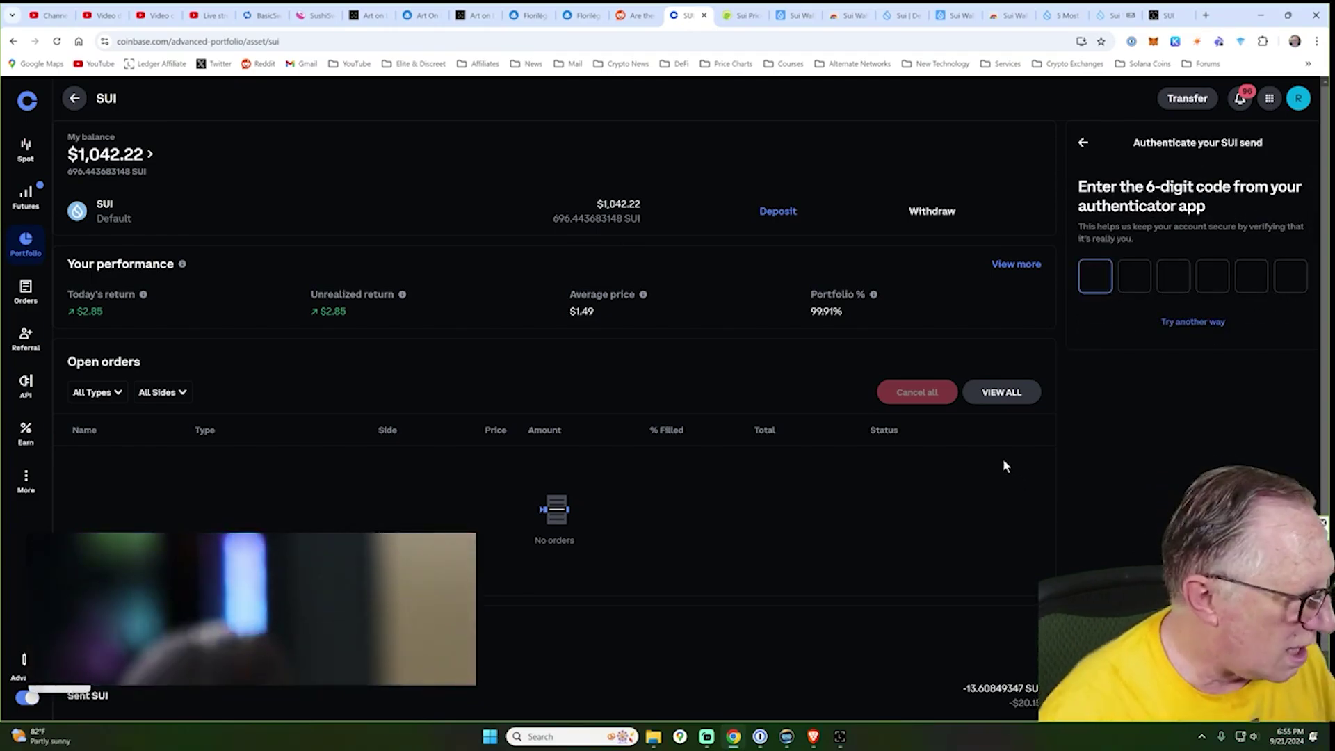
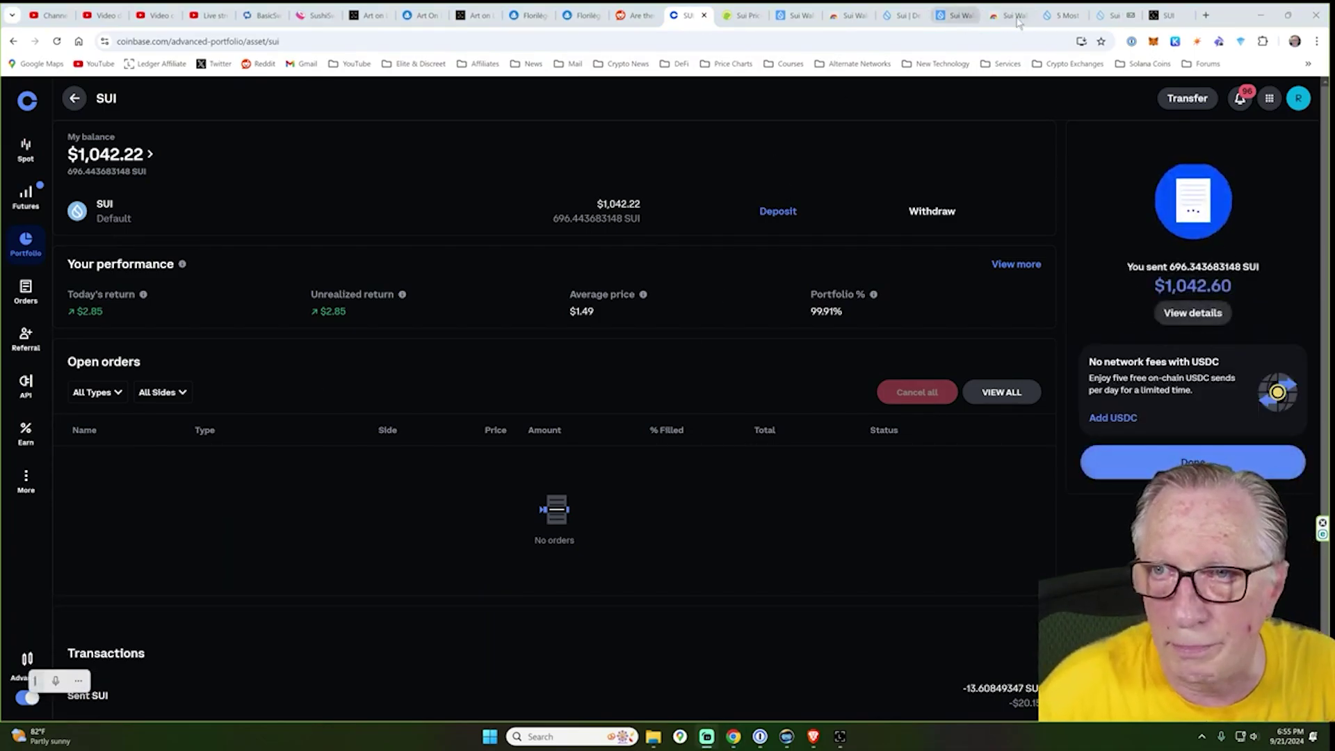
Step: Open the Sui Wallet popup from Chrome's installed extensions list
{"action": "left_click", "coordinate": [1261, 42]}
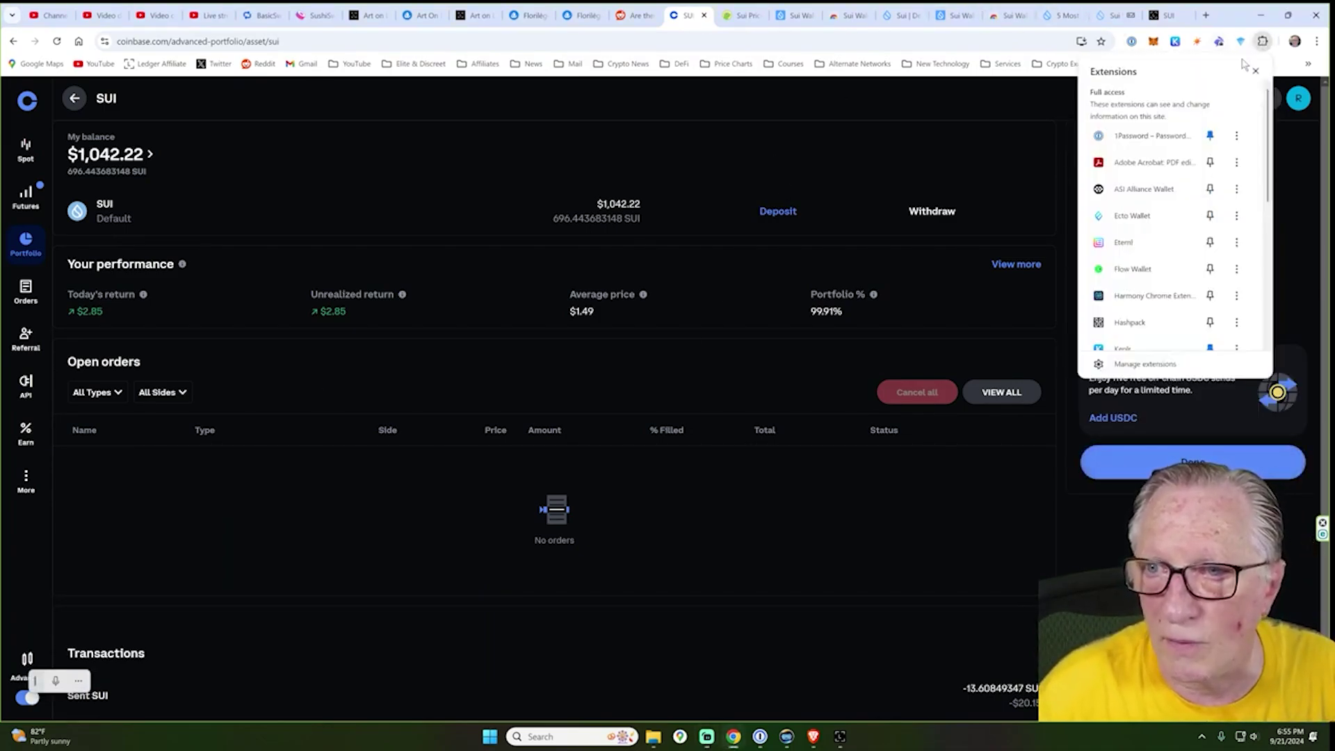
{"action": "left_click_drag", "start_coordinate": [1268, 134], "coordinate": [1280, 278]}
{"action": "left_click", "coordinate": [1141, 257]}
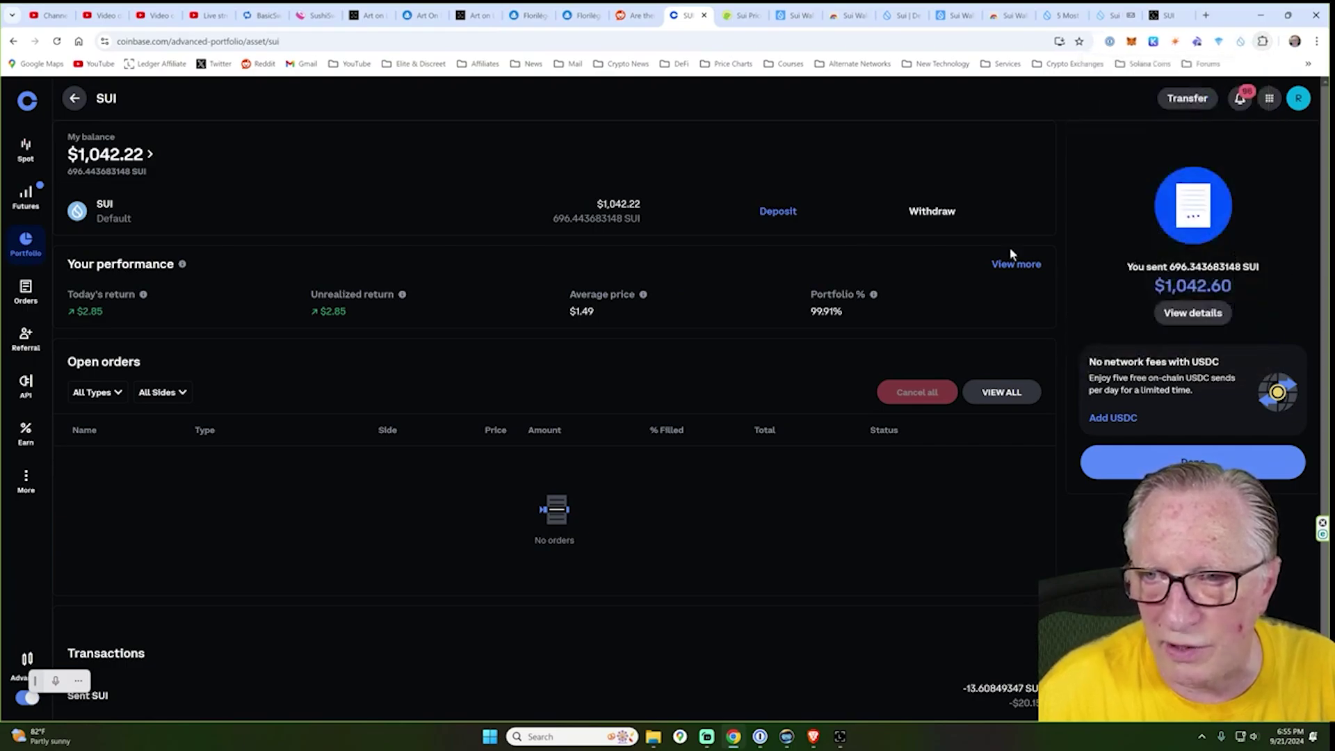